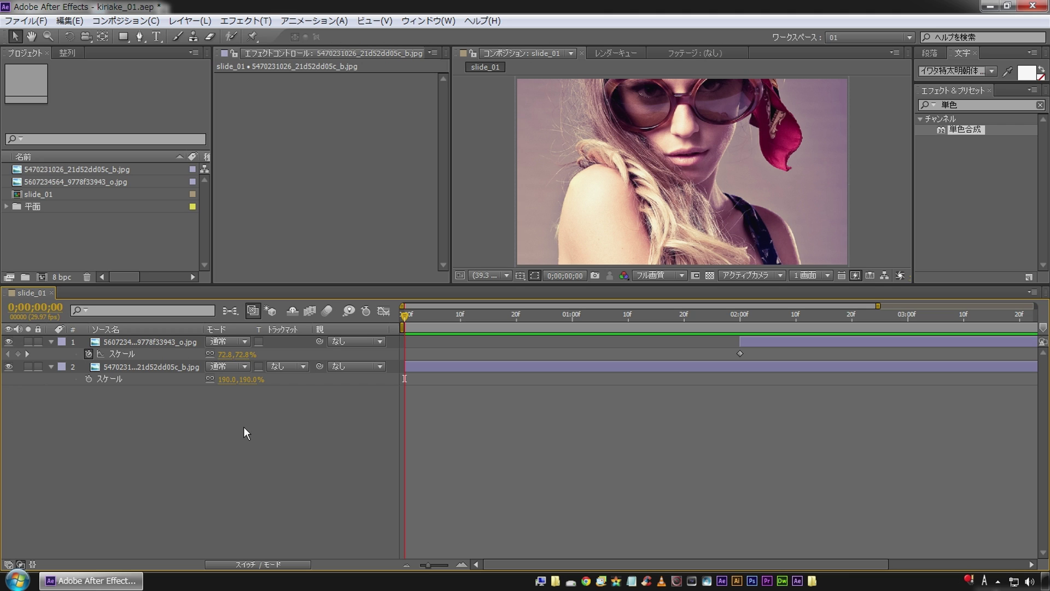
# Step: Scrub and play the slide_01 timeline, zoomed out to show all five seconds
pyautogui.moveTo(406, 314)
pyautogui.mouseDown()
pyautogui.moveTo(981, 335)
pyautogui.moveTo(393, 356)
pyautogui.mouseUp()
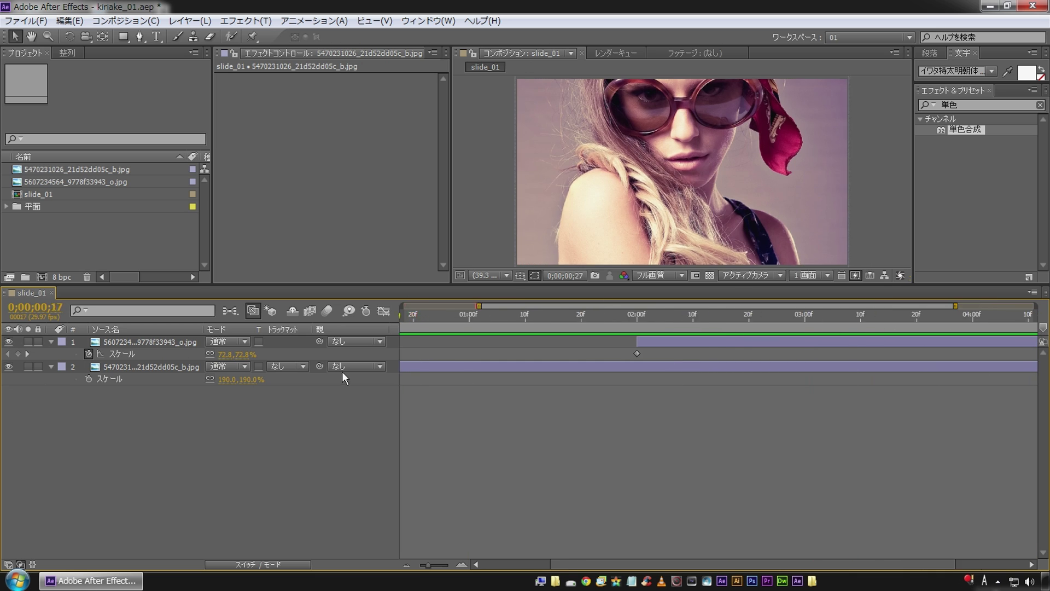
pyautogui.moveTo(436, 568); pyautogui.dragTo(420, 565)
pyautogui.press('space')
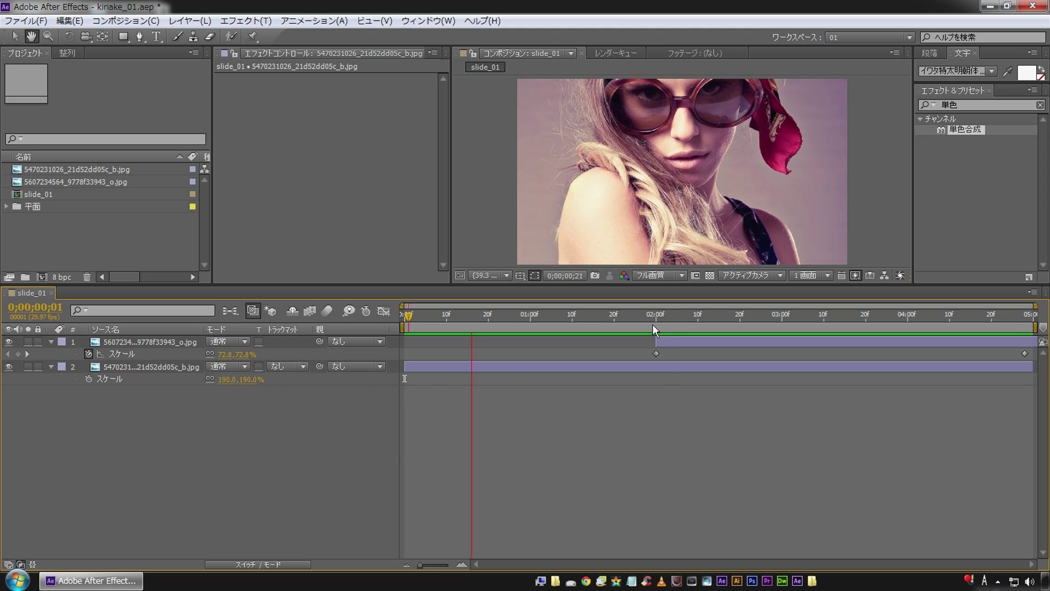
# Step: Scrub back and forth across the photo switch around 2;24, then open the Composition menu
pyautogui.click(646, 322)
pyautogui.moveTo(646, 322); pyautogui.dragTo(681, 325)
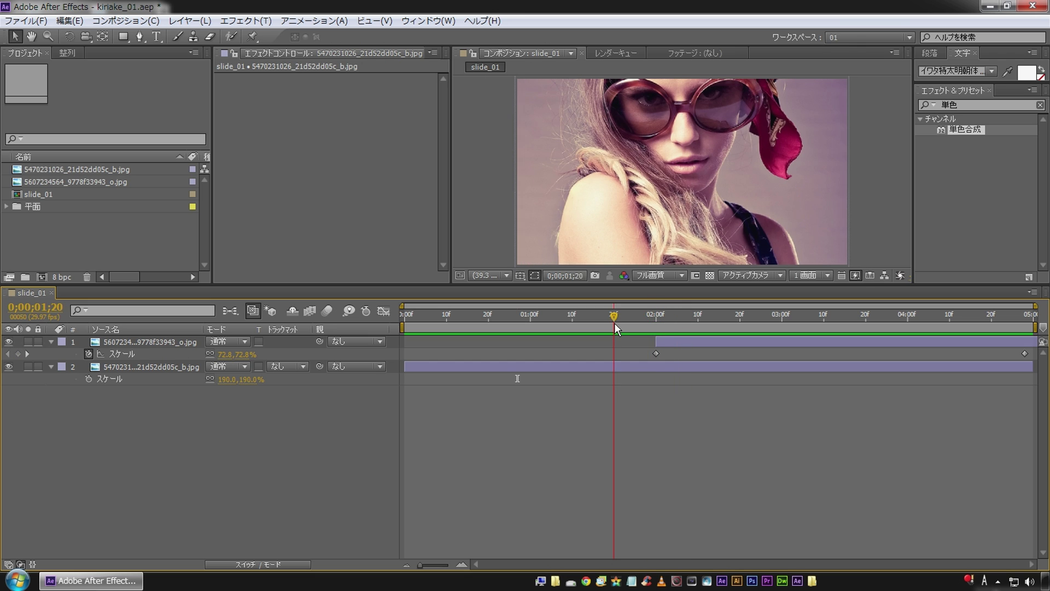
pyautogui.moveTo(681, 325)
pyautogui.mouseDown()
pyautogui.moveTo(619, 327)
pyautogui.moveTo(727, 328)
pyautogui.mouseUp()
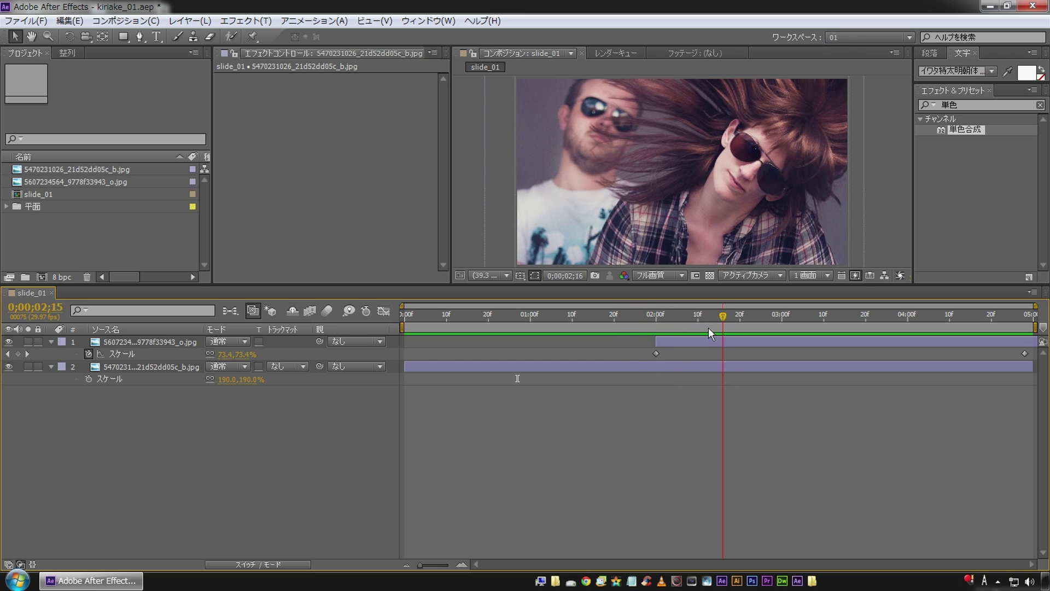
pyautogui.moveTo(728, 329); pyautogui.dragTo(756, 326)
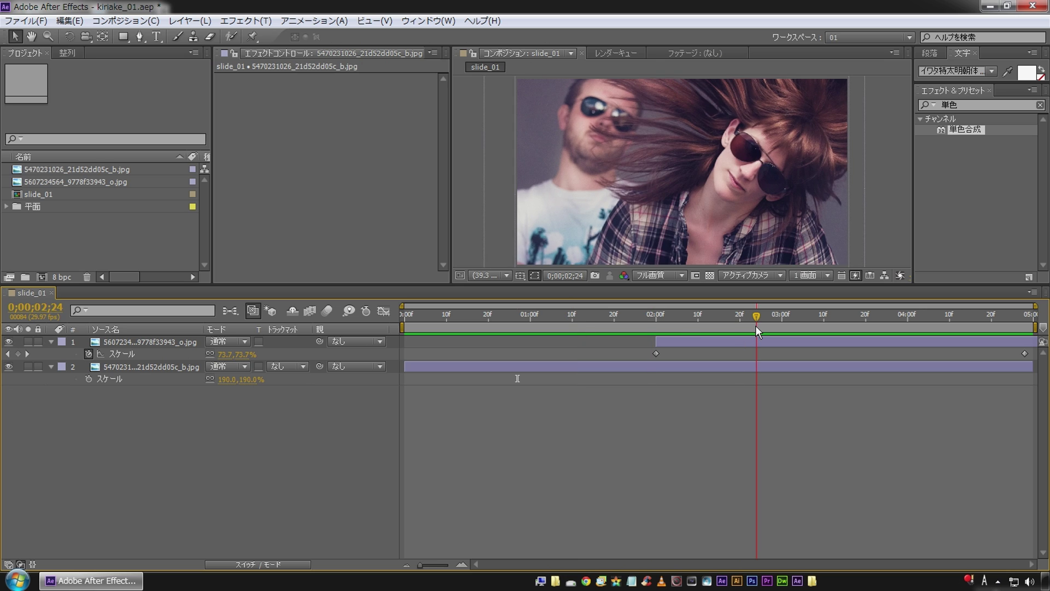
pyautogui.click(126, 21)
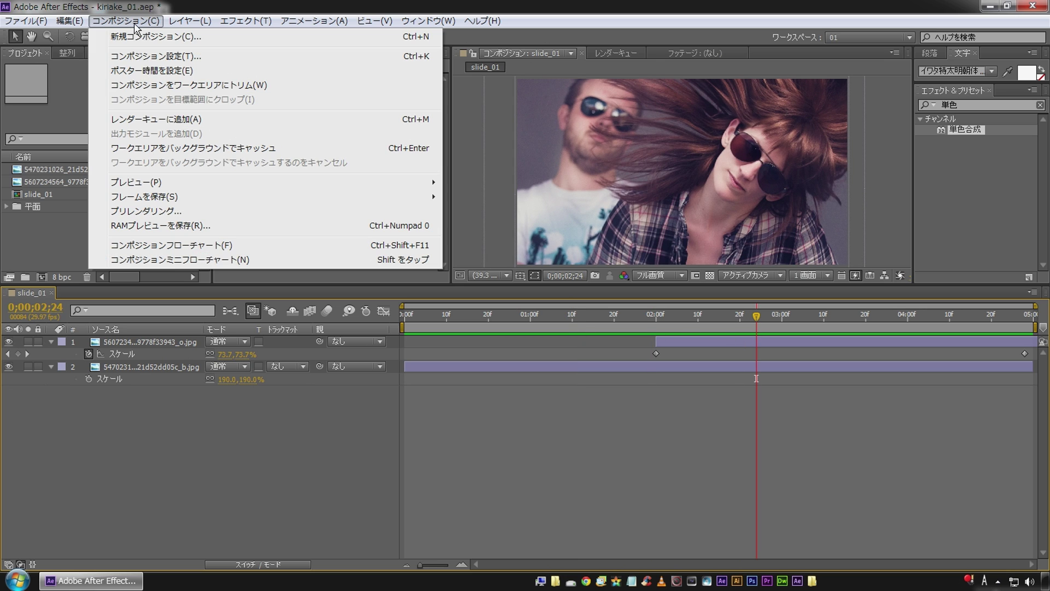
# Step: Check slide_01's Composition Settings and close them unchanged
pyautogui.click(143, 57)
pyautogui.moveTo(553, 214); pyautogui.dragTo(520, 142)
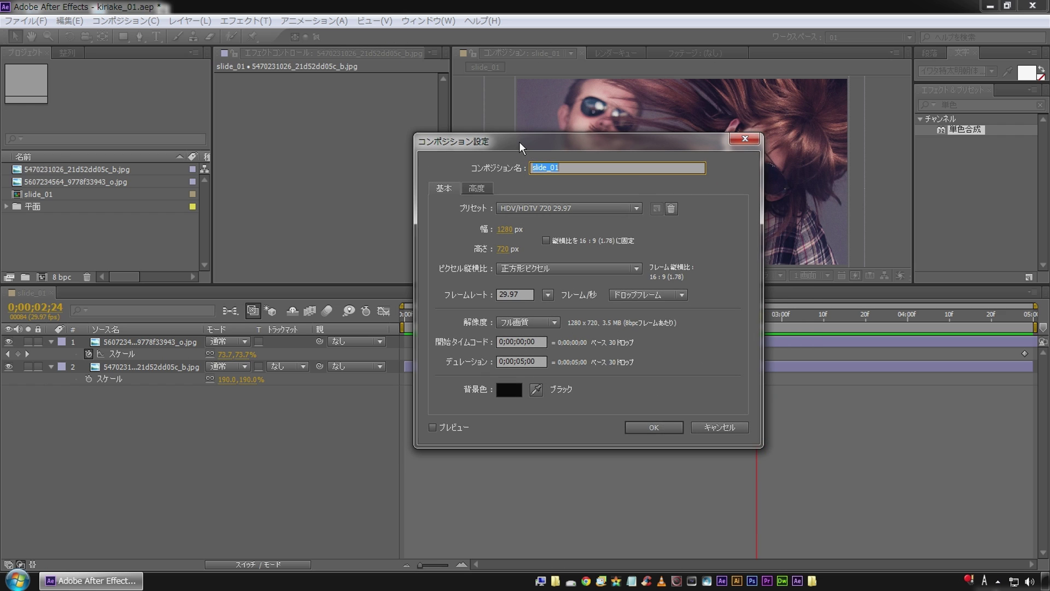
pyautogui.click(672, 433)
# Step: Create a new 1280×720, five-second composition named kirikae\01
pyautogui.click(125, 20)
pyautogui.click(134, 36)
pyautogui.write('kirikae¥')
pyautogui.press('Return')
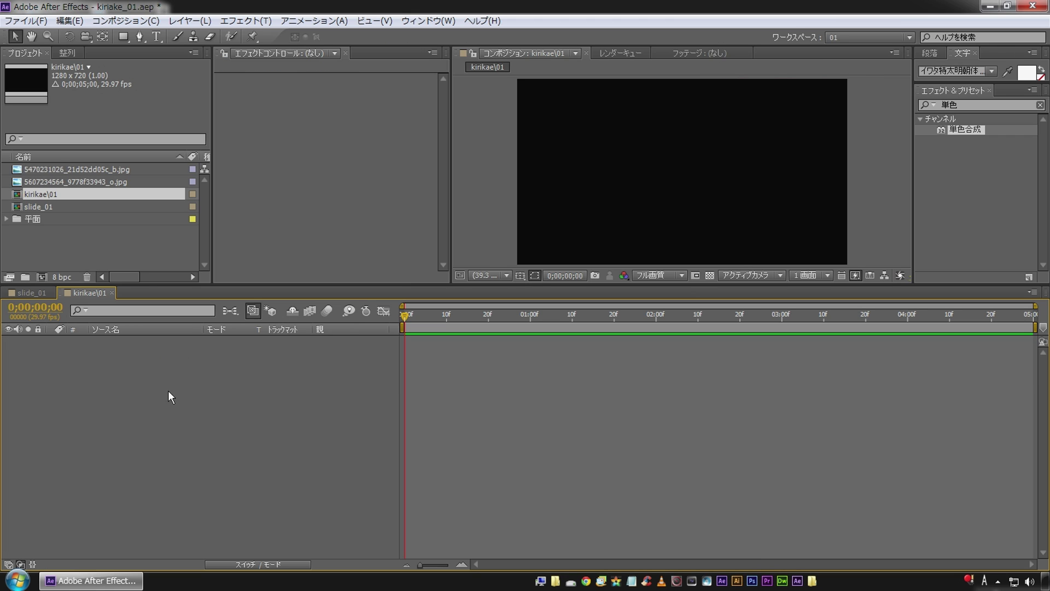
# Step: Drop slide_01 into kirikae\01, scrub to the 2-second switch, and apply Stylize > Motion Tile
pyautogui.moveTo(43, 206)
pyautogui.mouseDown()
pyautogui.moveTo(92, 385)
pyautogui.moveTo(113, 381)
pyautogui.mouseUp()
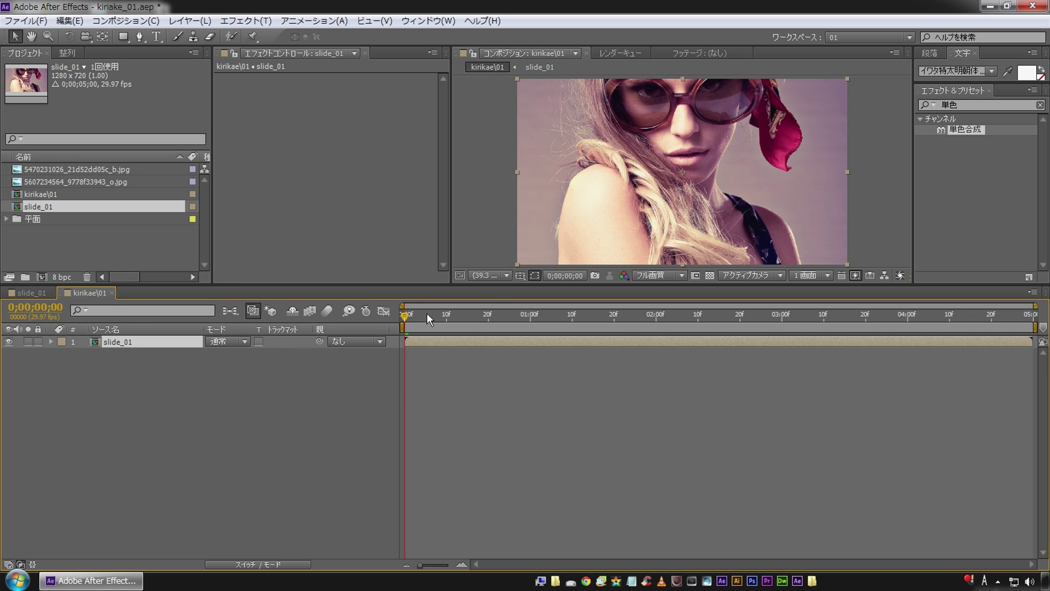
pyautogui.moveTo(409, 315)
pyautogui.mouseDown()
pyautogui.moveTo(630, 321)
pyautogui.moveTo(666, 330)
pyautogui.moveTo(657, 333)
pyautogui.mouseUp()
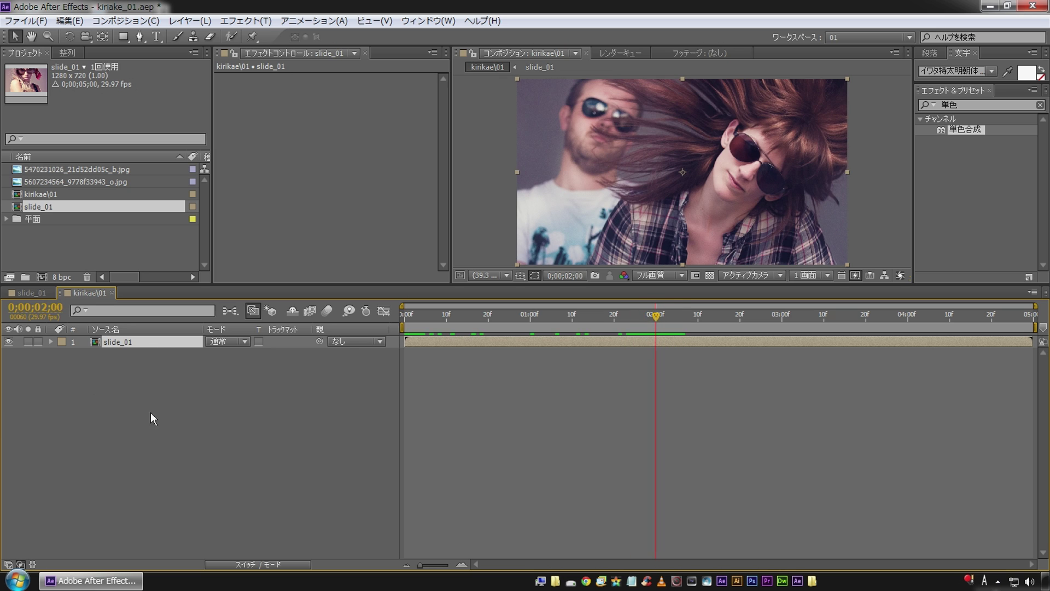
pyautogui.click(252, 24)
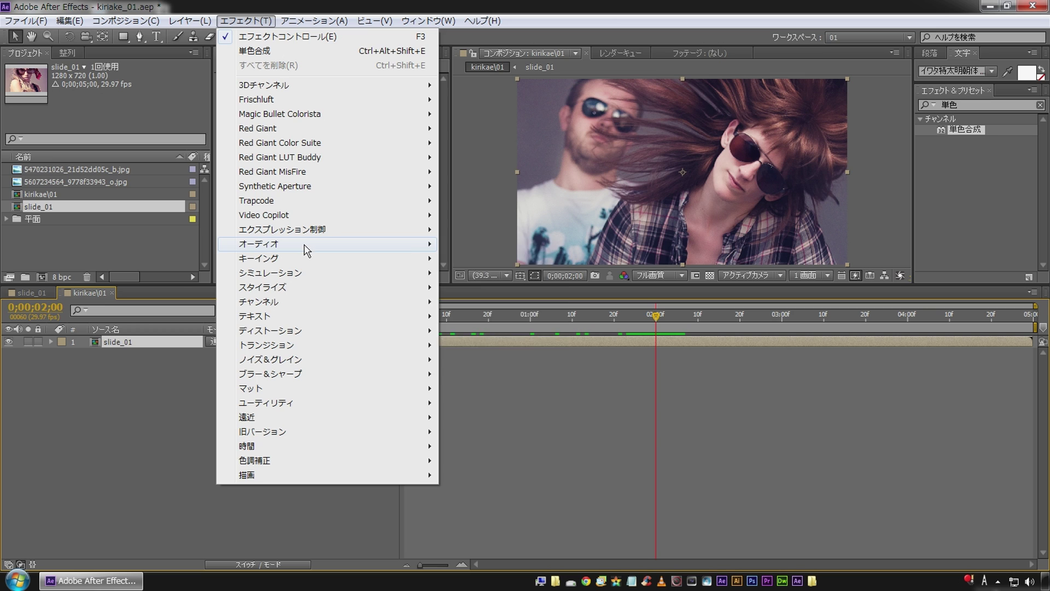
pyautogui.moveTo(342, 288)
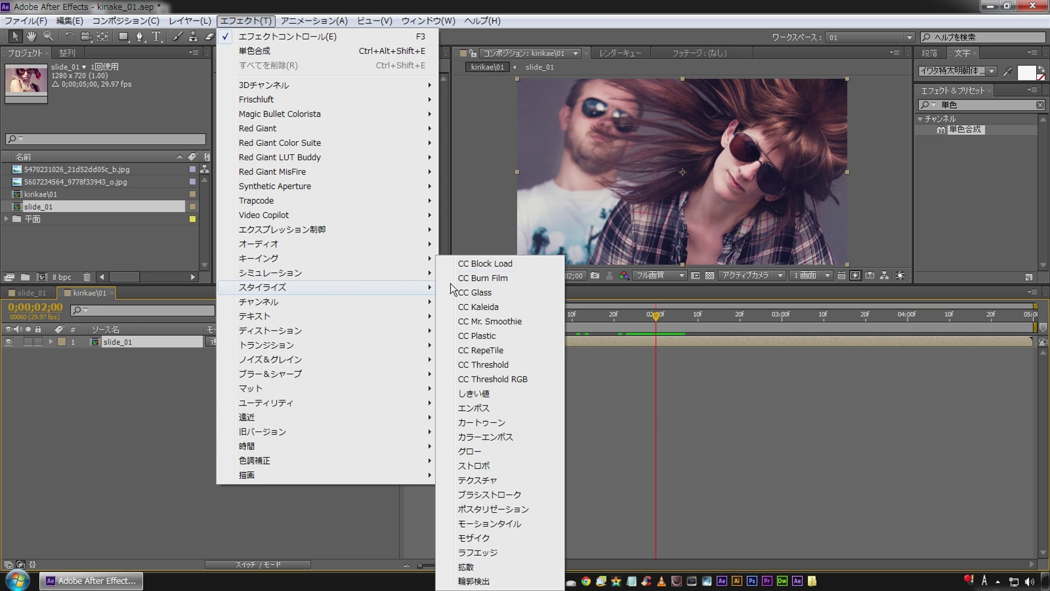
pyautogui.click(511, 524)
pyautogui.click(122, 343)
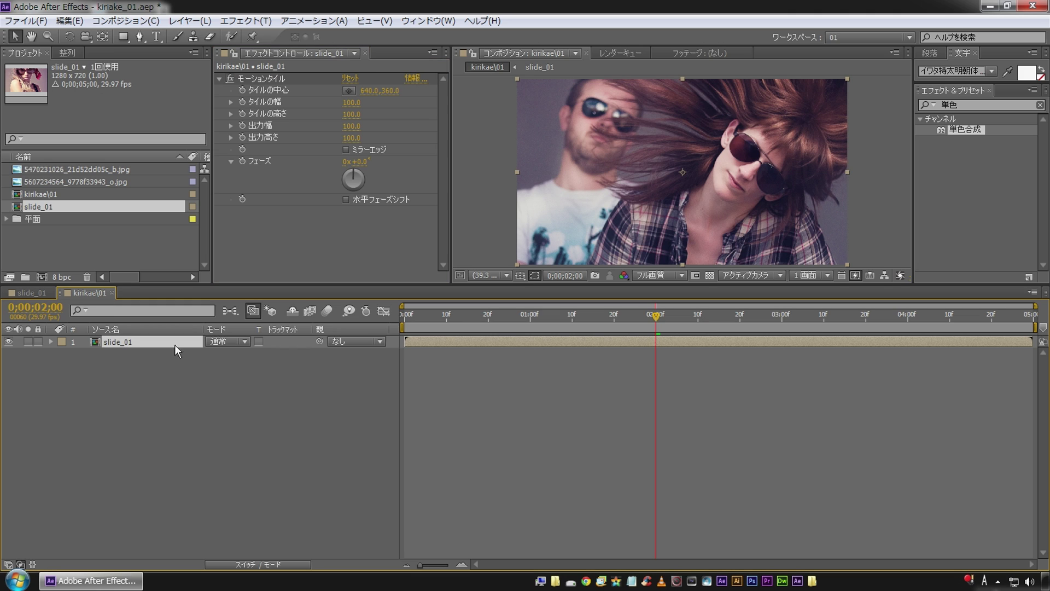
# Step: Set Motion Tile output width and height to 210 with Mirror Edges, viewing at 51% scale
pyautogui.hotkey('alt', 'shift', 's')
pyautogui.moveTo(224, 355); pyautogui.dragTo(197, 359)
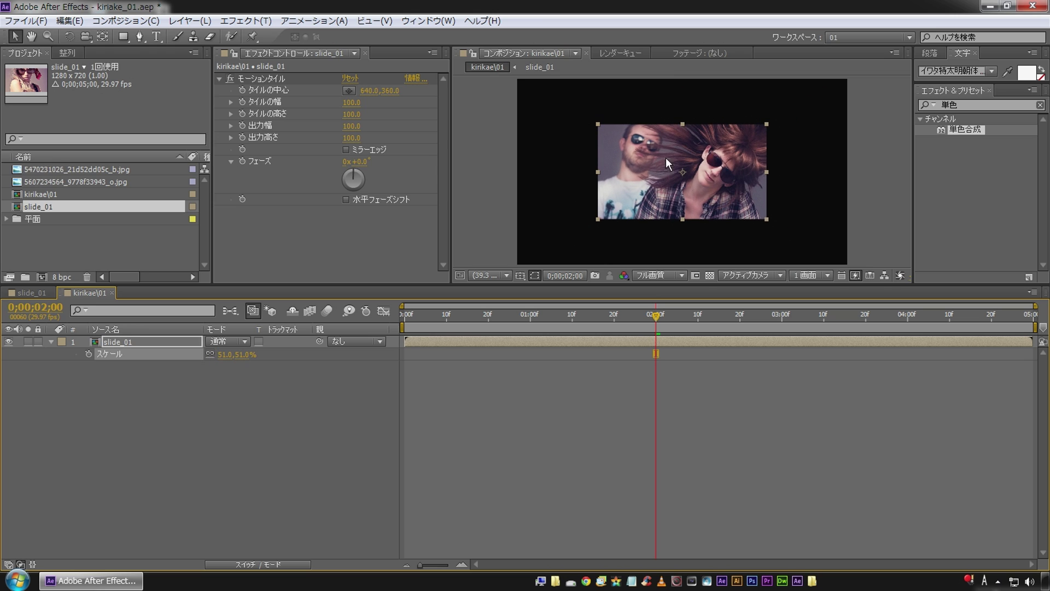
pyautogui.click(352, 127)
pyautogui.write('180')
pyautogui.press('Return')
pyautogui.click(353, 128)
pyautogui.moveTo(355, 132); pyautogui.dragTo(381, 138)
pyautogui.click(352, 126)
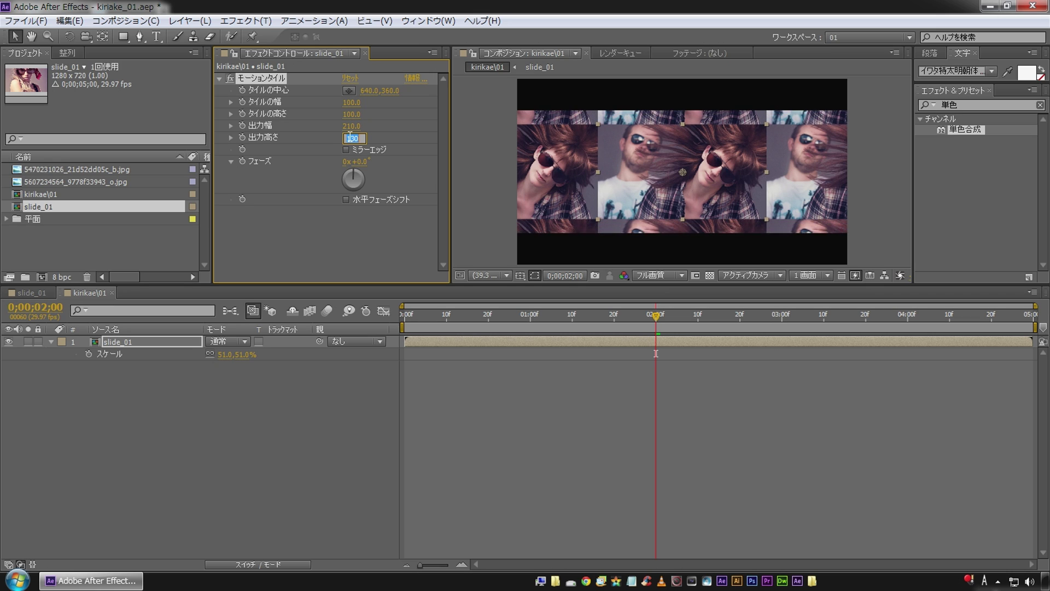
pyautogui.click(350, 137)
pyautogui.hotkey('shift', 'Up')
pyautogui.hotkey('shift', 'Up')
pyautogui.write('210')
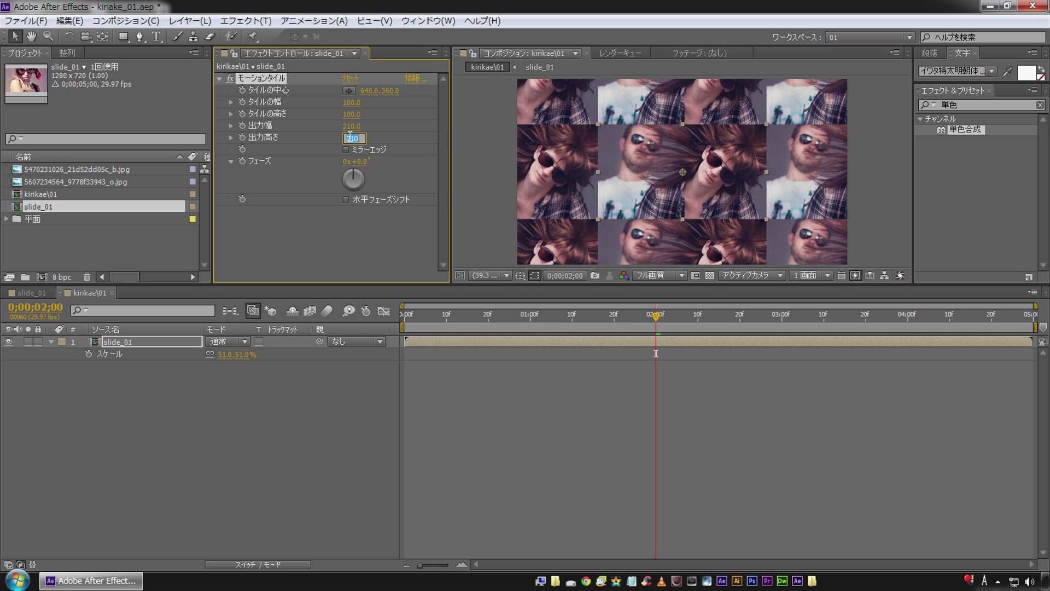
pyautogui.click(282, 267)
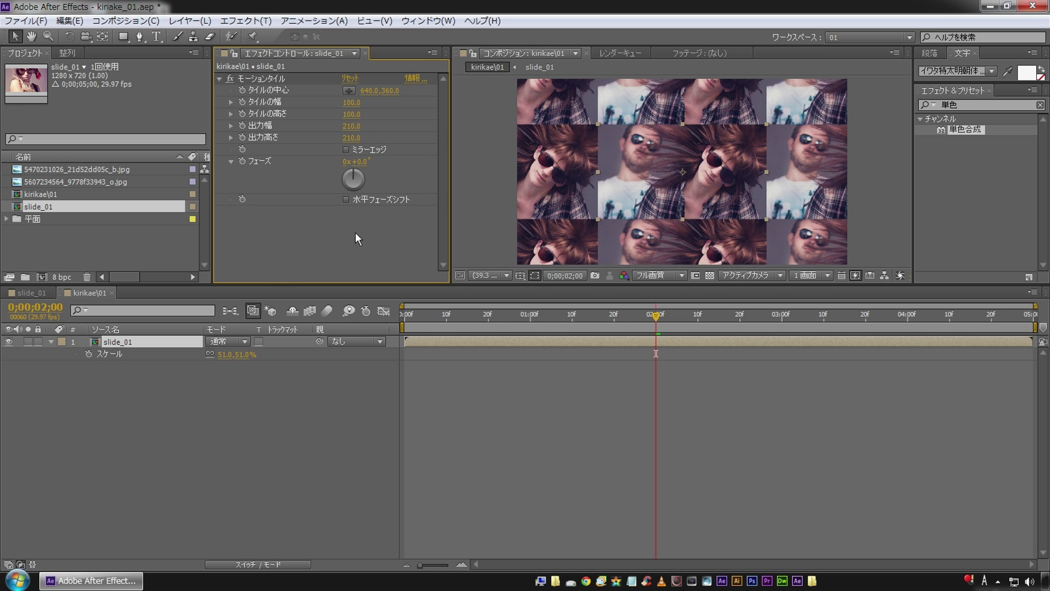
pyautogui.click(346, 150)
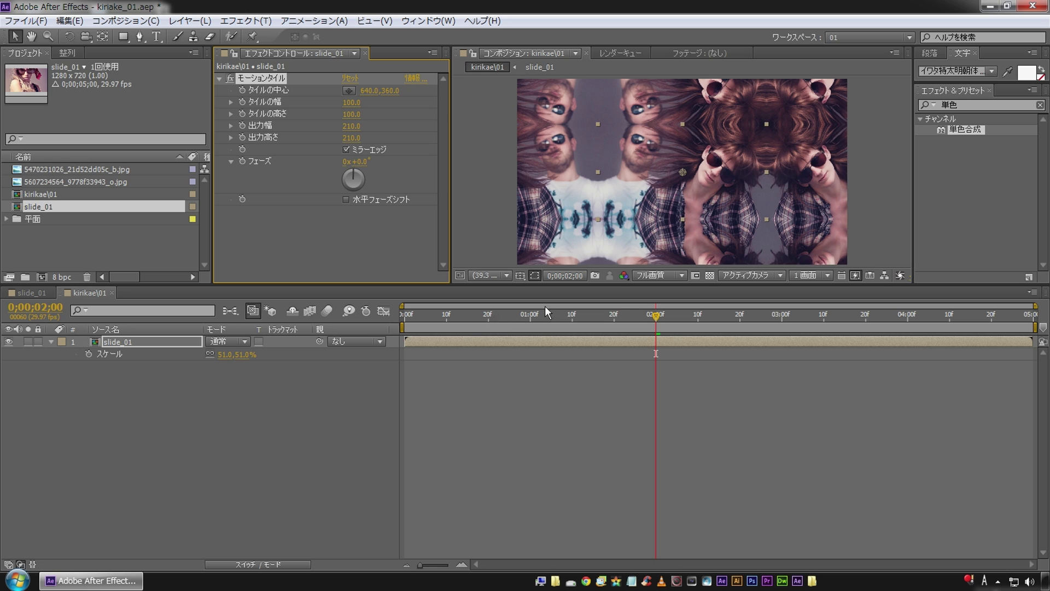
# Step: Return slide_01's Scale to 100% and move the time back to about 1;26
pyautogui.click(138, 340)
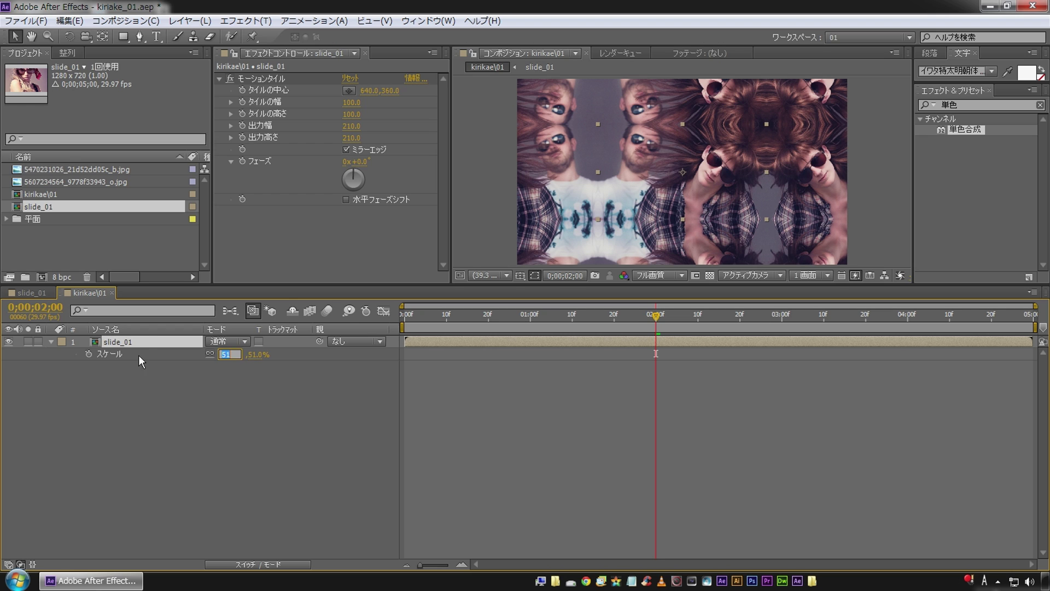
pyautogui.rightClick(147, 344)
pyautogui.press('Escape')
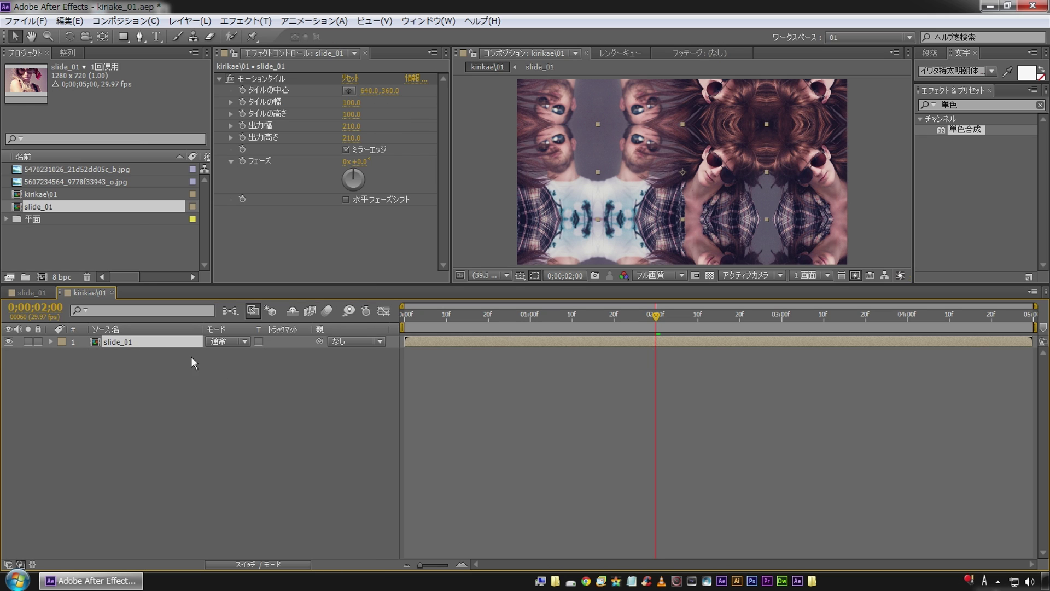
pyautogui.click(225, 354)
pyautogui.write('100')
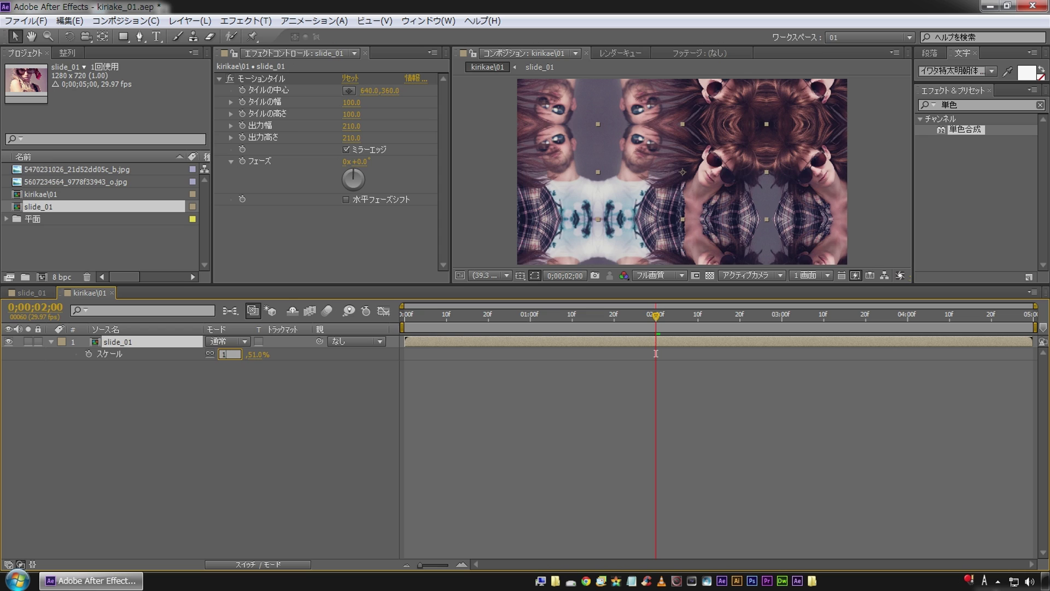
pyautogui.press('Return')
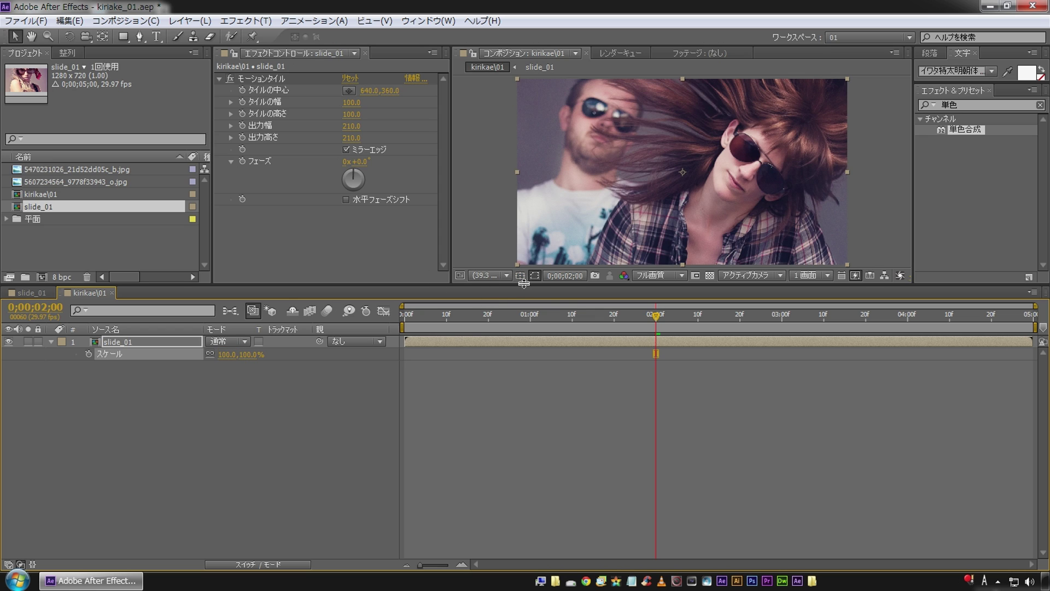
pyautogui.moveTo(649, 316); pyautogui.dragTo(635, 317)
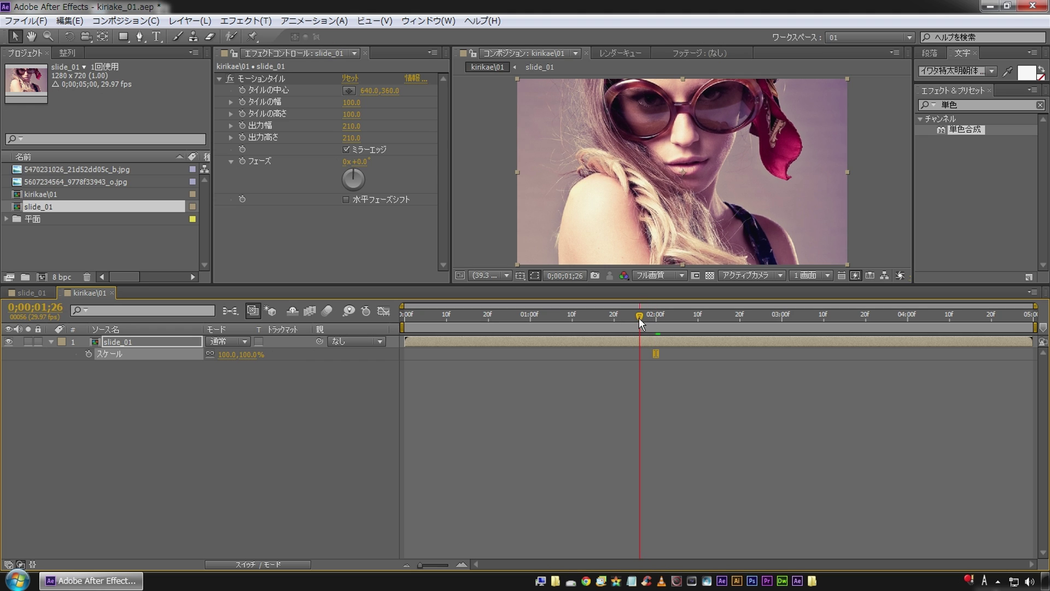
# Step: Move the Scale keyframe to 1;25, keyframe Tile Center, and at 1;28 set X 886 and raise Y
pyautogui.hotkey('ctrl', 'x')
pyautogui.hotkey('ctrl', 'v')
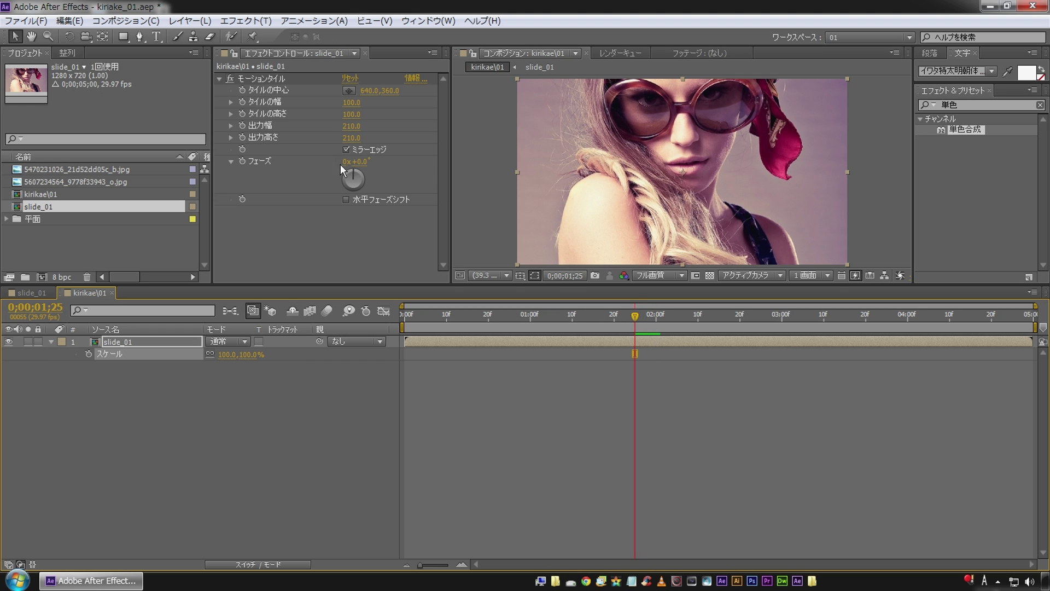
pyautogui.click(242, 91)
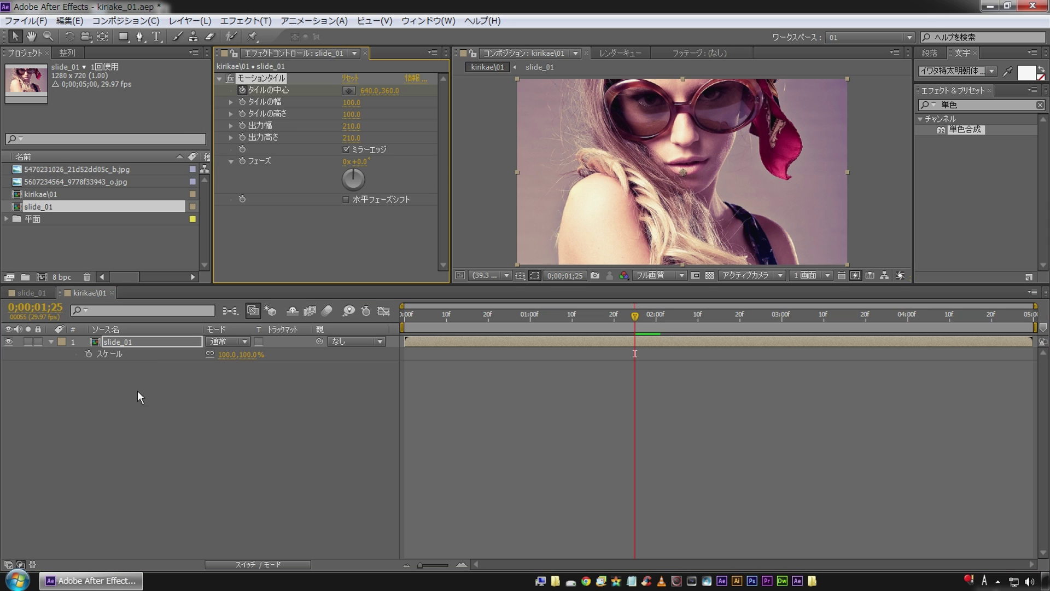
pyautogui.click(145, 344)
pyautogui.press('u')
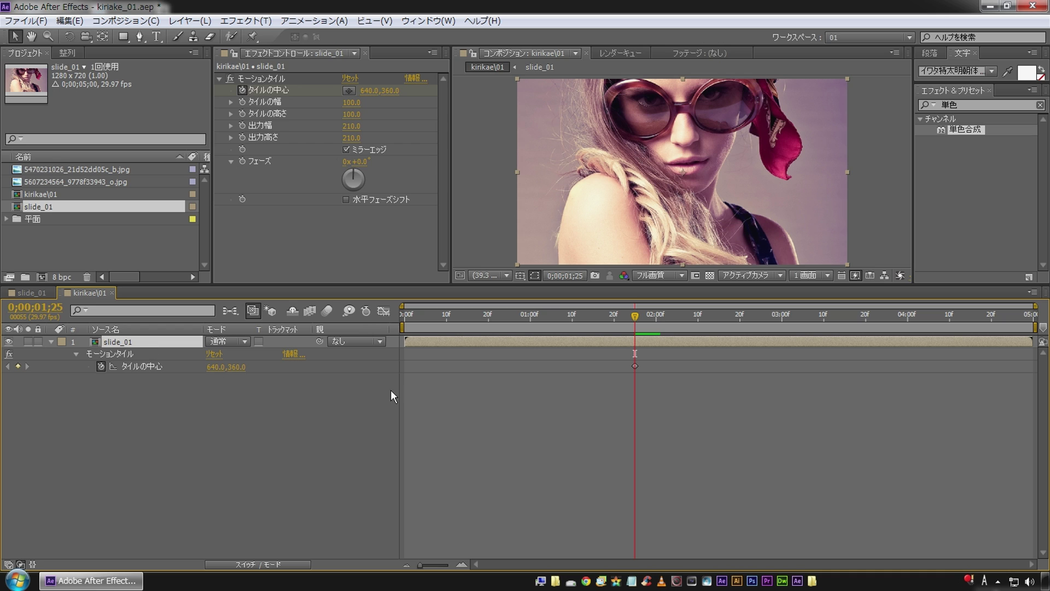
pyautogui.press('pagedown')
pyautogui.press('pagedown')
pyautogui.press('pagedown')
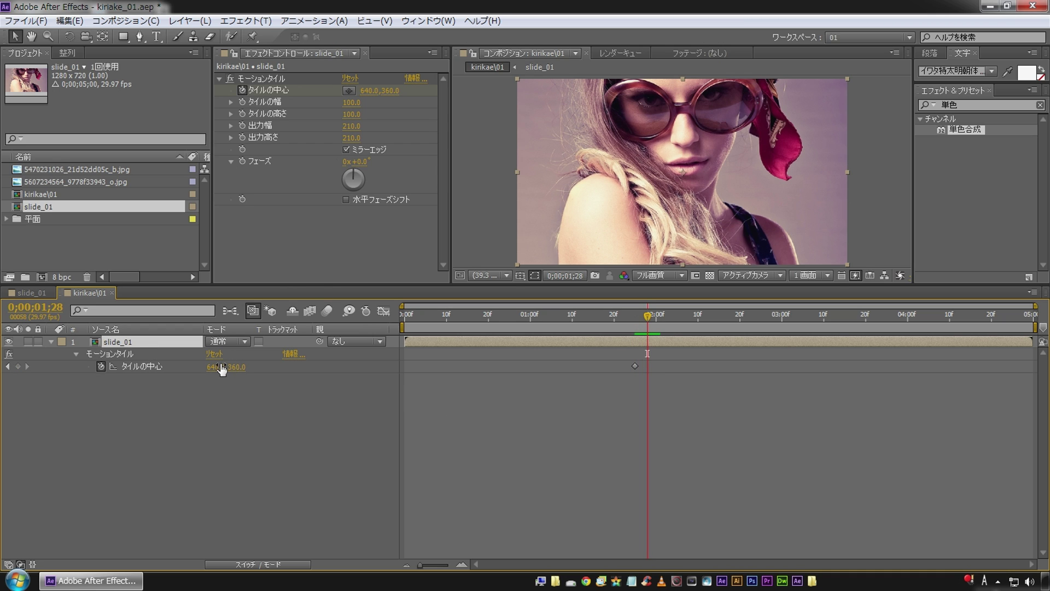
pyautogui.moveTo(216, 367); pyautogui.dragTo(416, 371)
pyautogui.moveTo(226, 366); pyautogui.dragTo(167, 356)
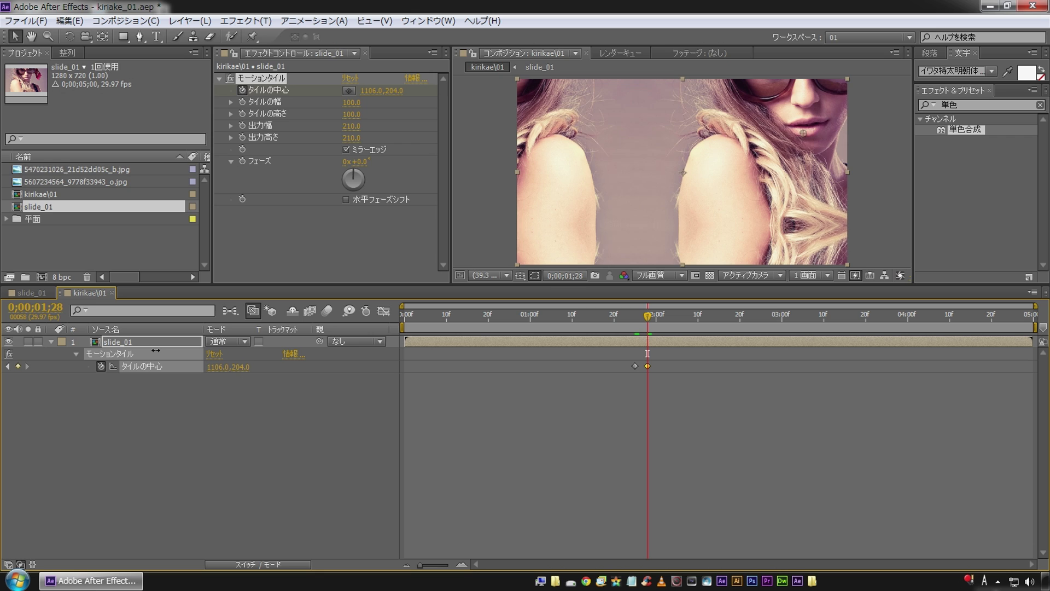
# Step: At 2;01 key the tile centre at X 305, Y 390
pyautogui.press('pagedown')
pyautogui.press('pagedown')
pyautogui.press('pagedown')
pyautogui.moveTo(227, 367); pyautogui.dragTo(79, 376)
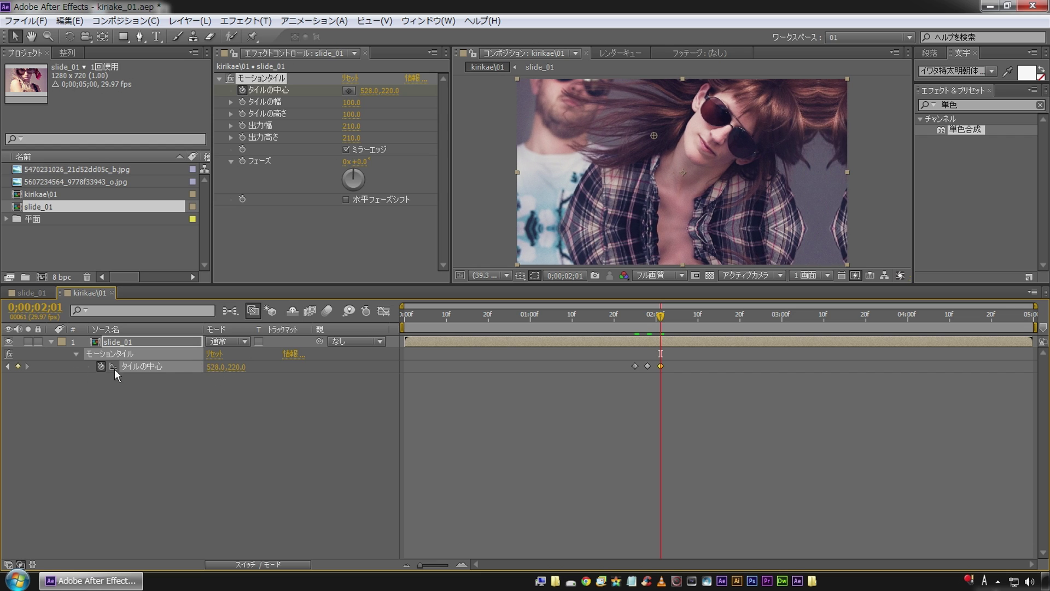
pyautogui.moveTo(214, 367); pyautogui.dragTo(67, 369)
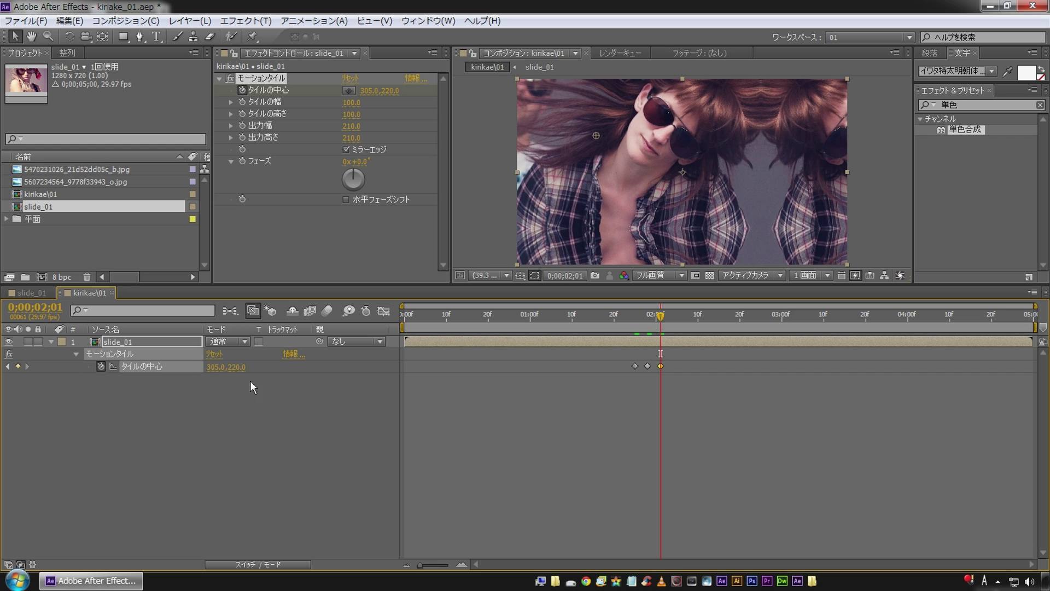
pyautogui.moveTo(239, 367); pyautogui.dragTo(313, 375)
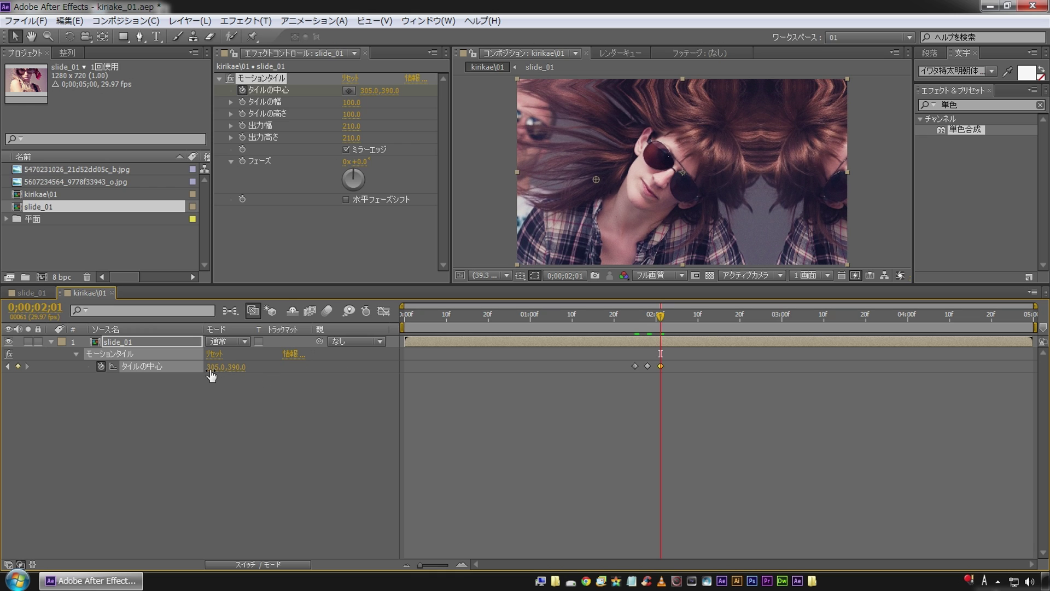
pyautogui.click(154, 342)
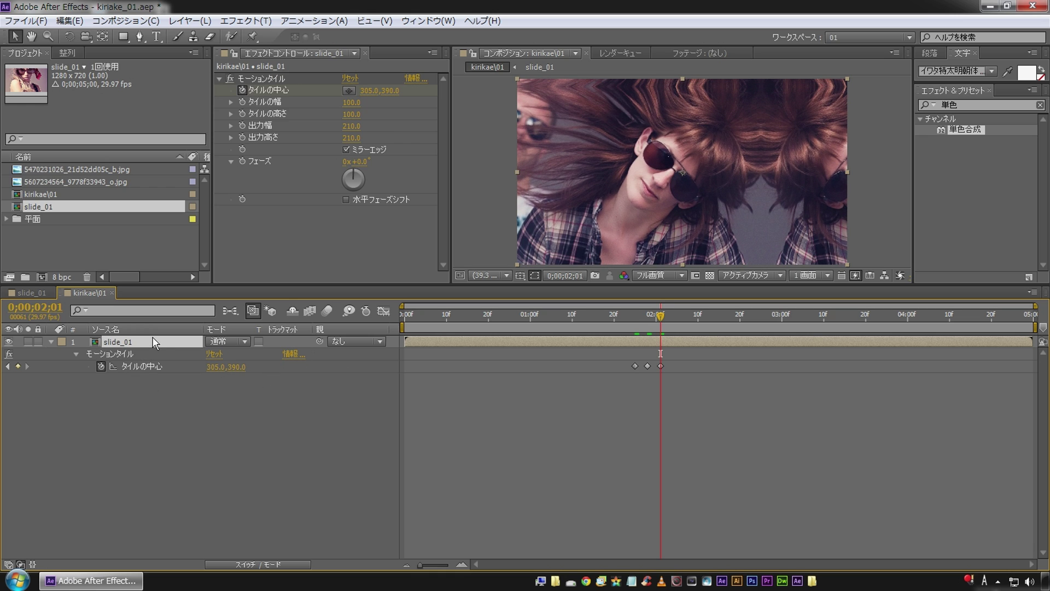
# Step: Key the tile centre at X 862, Y 122 at 2;04 and X 803 at 2;07, then return to 1;24
pyautogui.press('space')
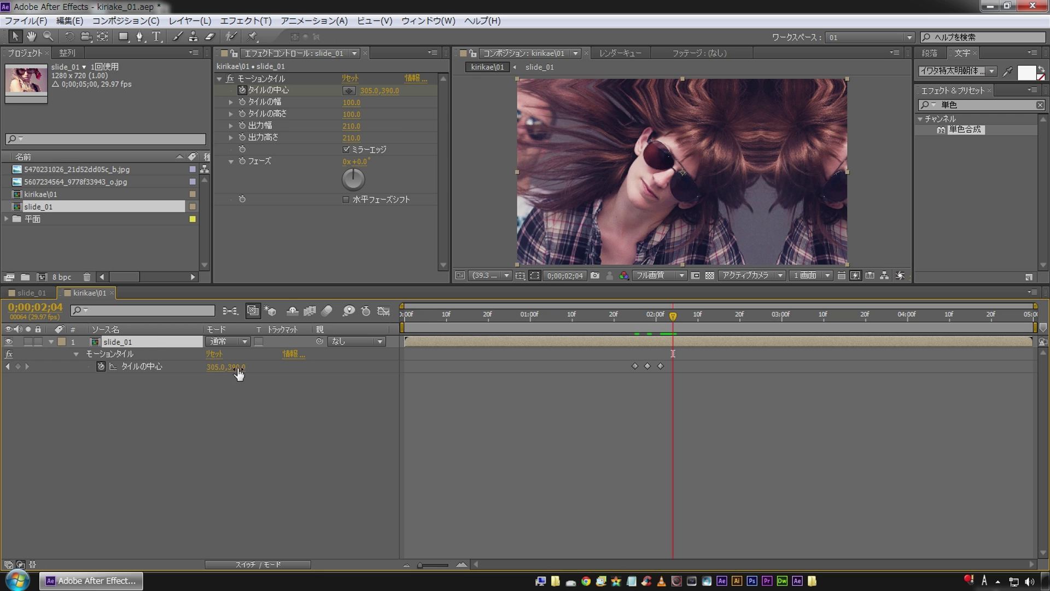
pyautogui.moveTo(218, 367); pyautogui.dragTo(586, 372)
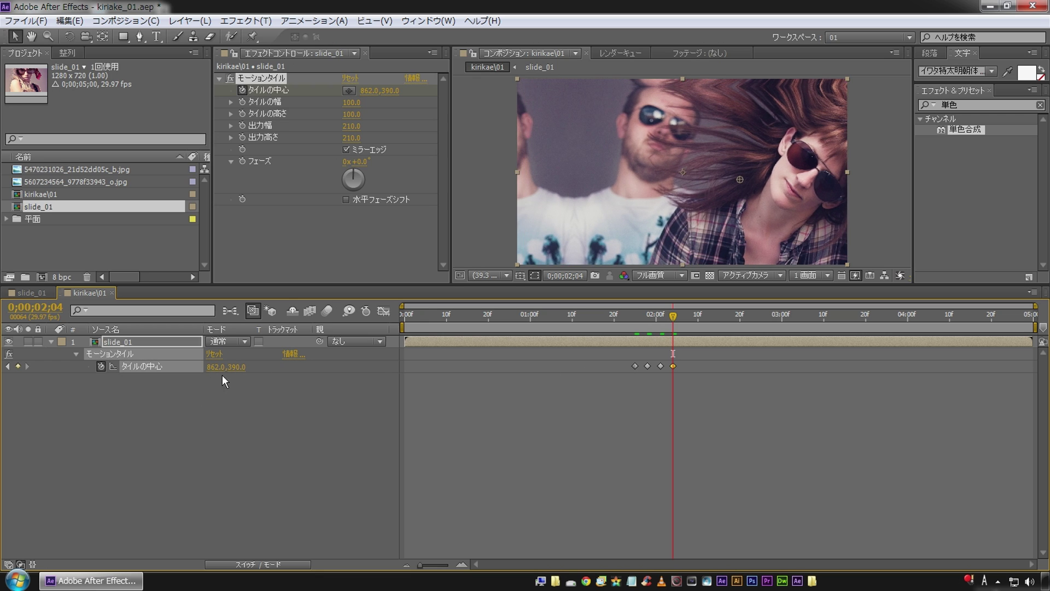
pyautogui.moveTo(240, 367); pyautogui.dragTo(103, 329)
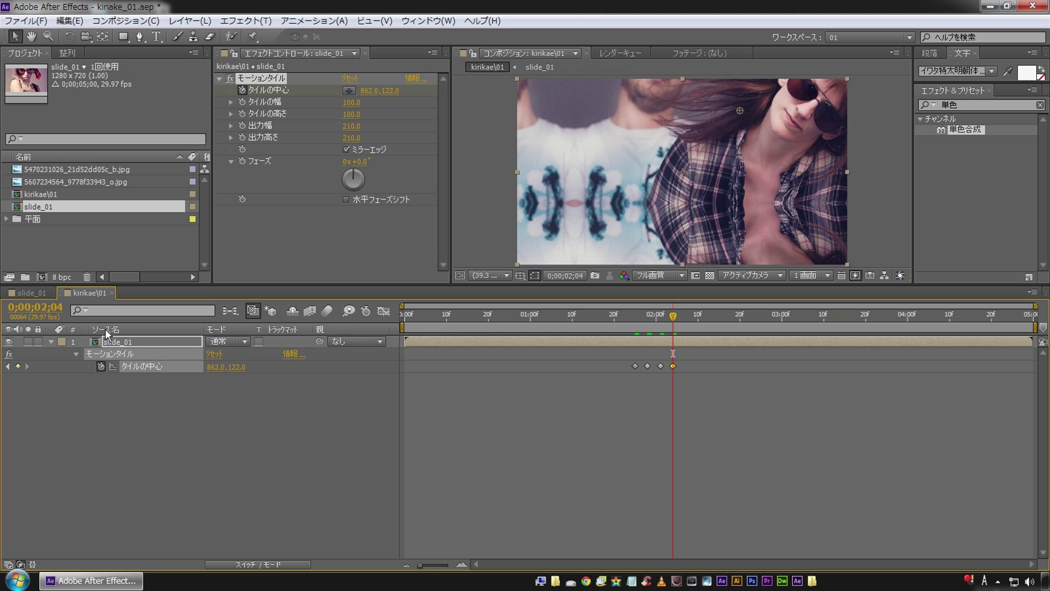
pyautogui.press('pagedown')
pyautogui.press('pagedown')
pyautogui.press('pagedown')
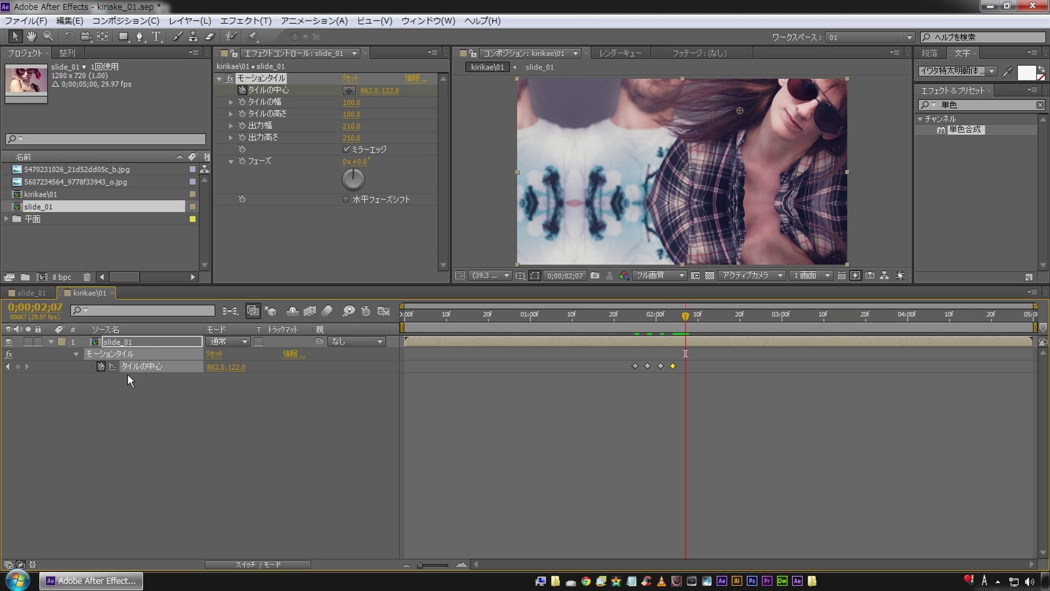
pyautogui.moveTo(215, 367); pyautogui.dragTo(565, 359)
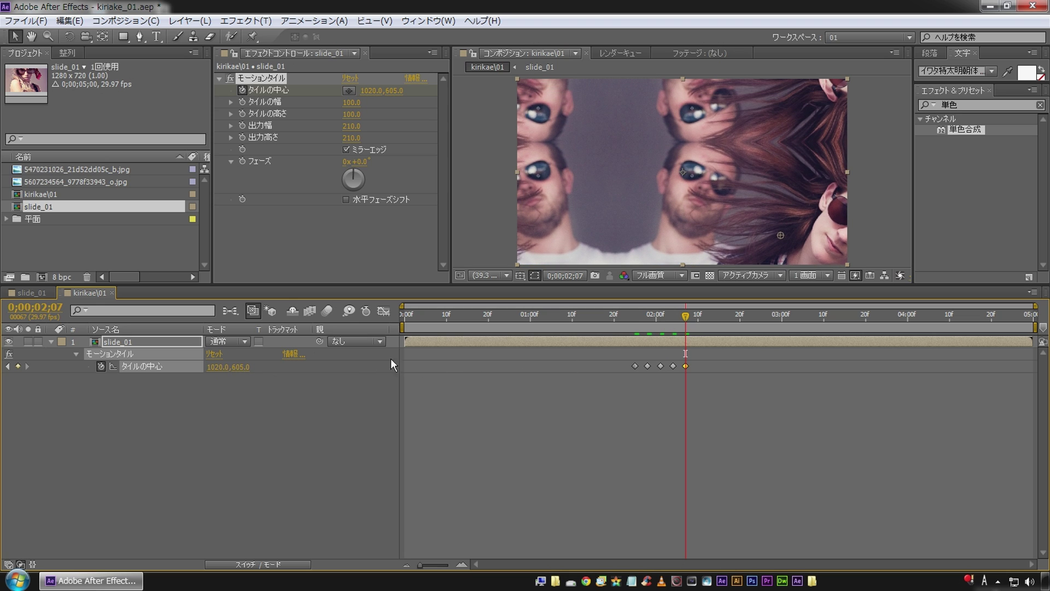
pyautogui.moveTo(215, 367); pyautogui.dragTo(85, 377)
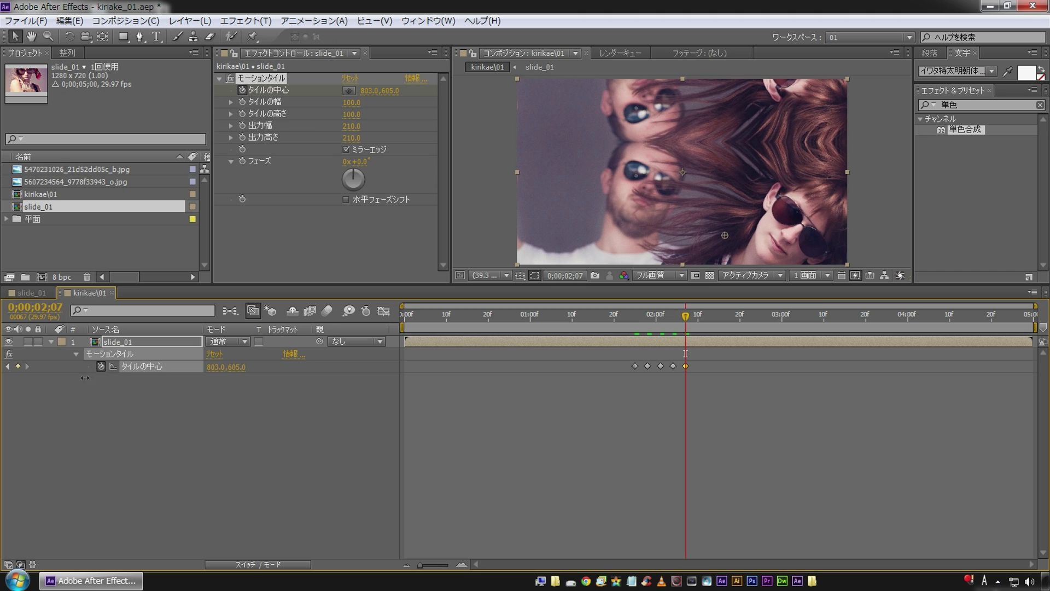
pyautogui.press('space')
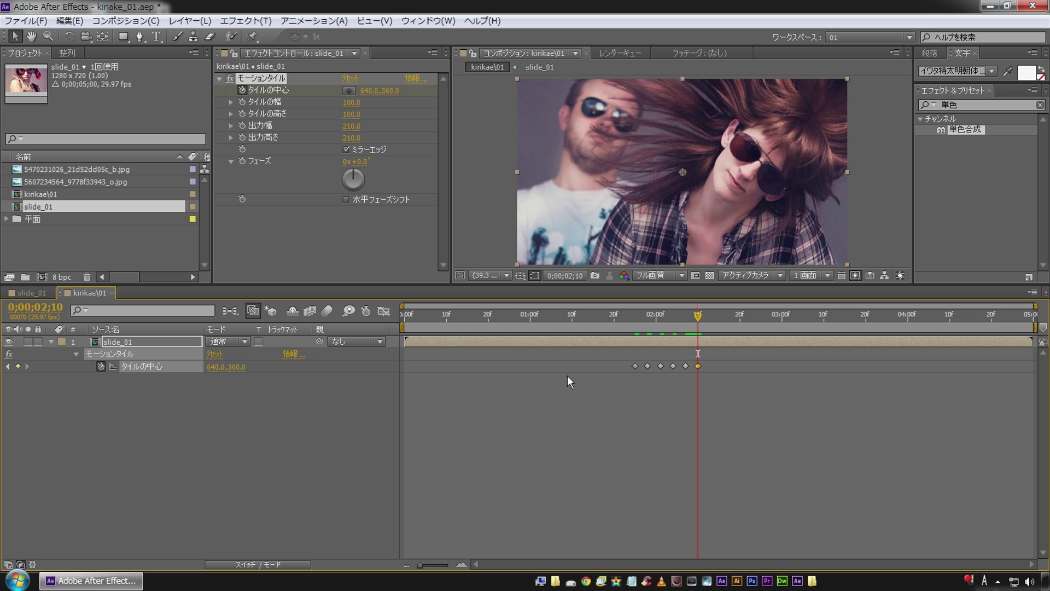
pyautogui.click(644, 406)
# Step: Preview the transition from 01;24
pyautogui.click(632, 314)
pyautogui.moveTo(632, 314); pyautogui.dragTo(633, 316)
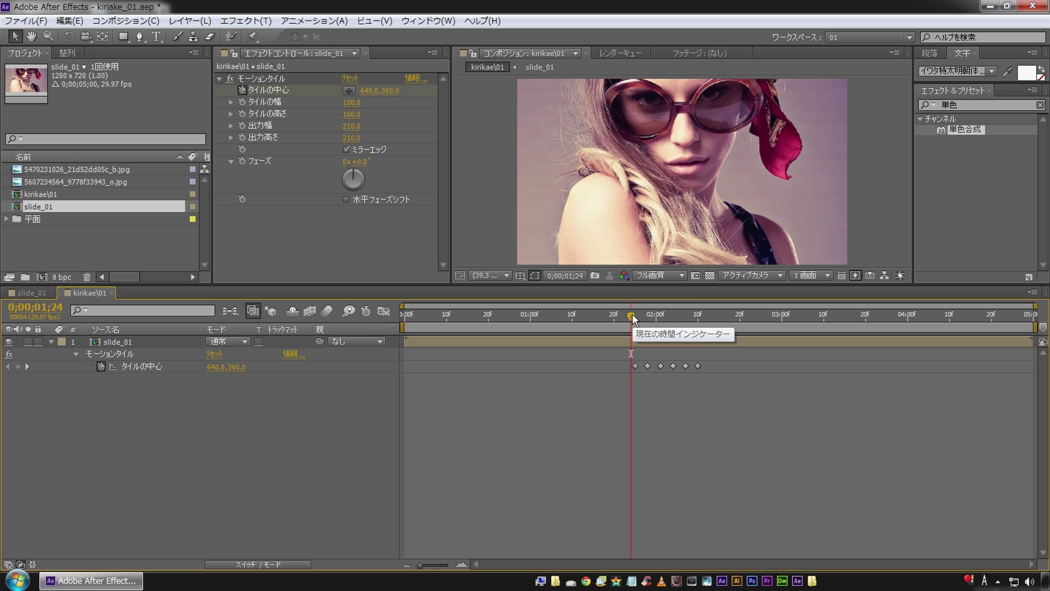
pyautogui.press('space')
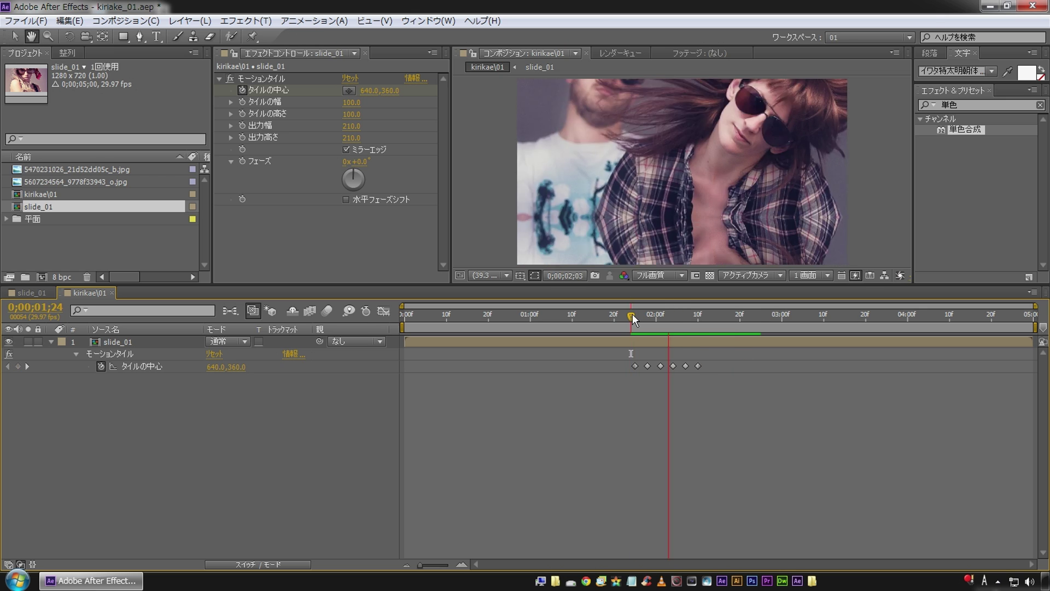
pyautogui.press('space')
# Step: Retune Tile Center X to 964 at 01;28 and shift it right at 02;01
pyautogui.click(7, 366)
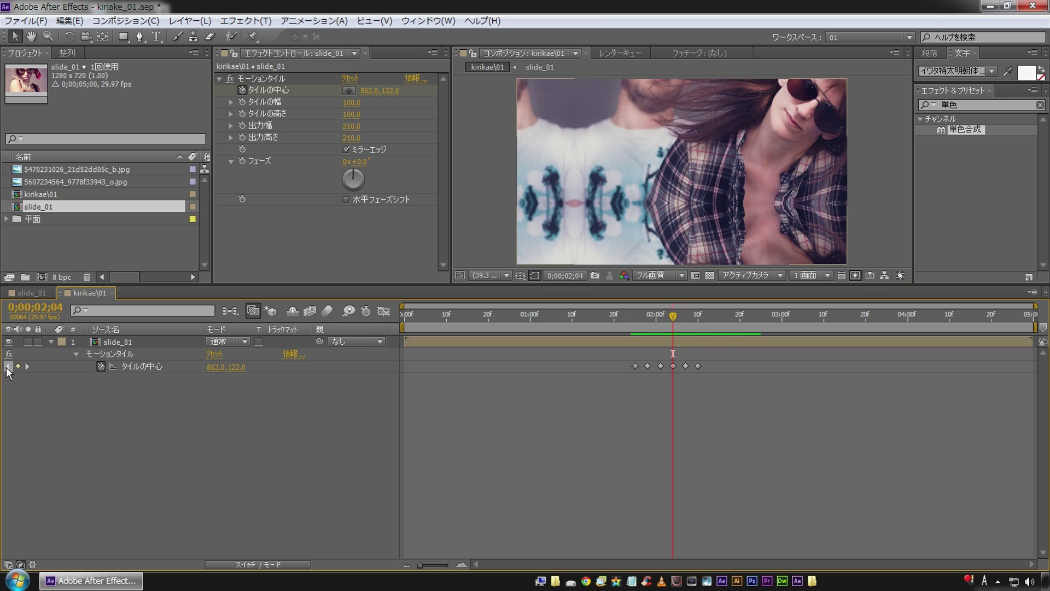
pyautogui.click(8, 366)
pyautogui.click(8, 366)
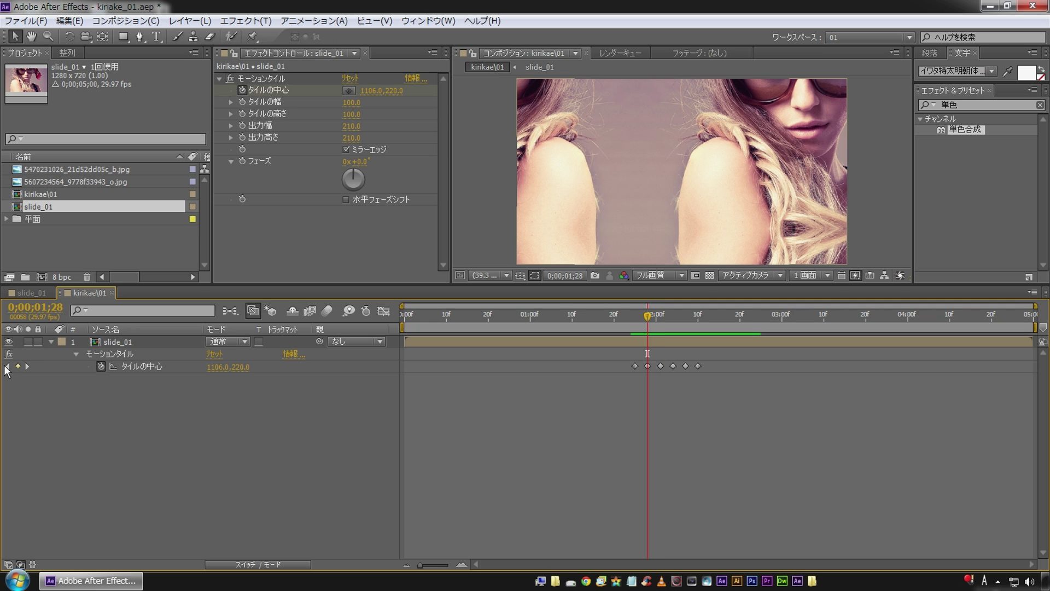
pyautogui.click(26, 366)
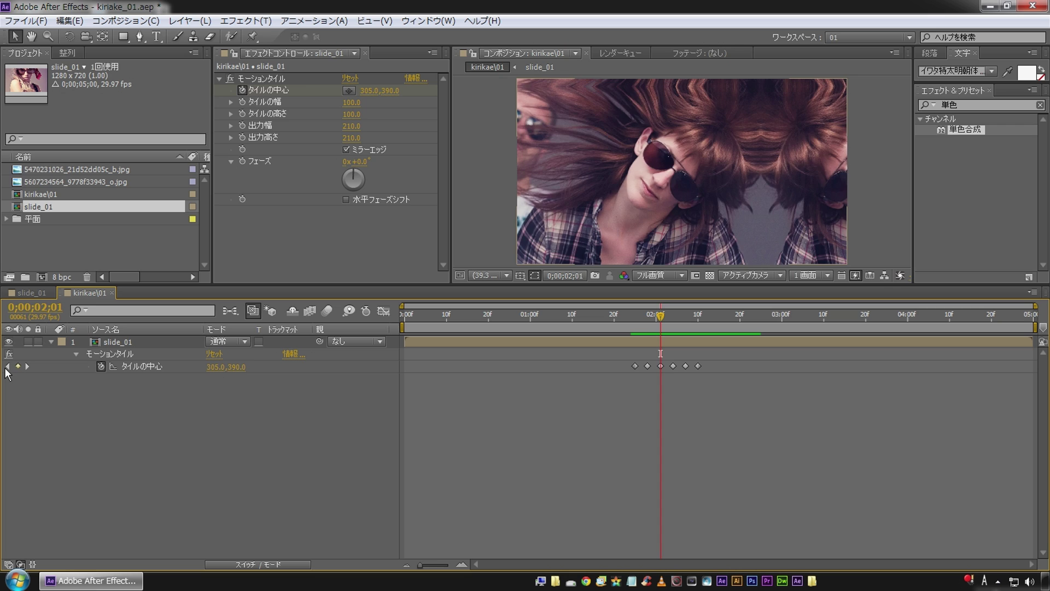
pyautogui.click(8, 366)
pyautogui.click(8, 366)
pyautogui.click(29, 366)
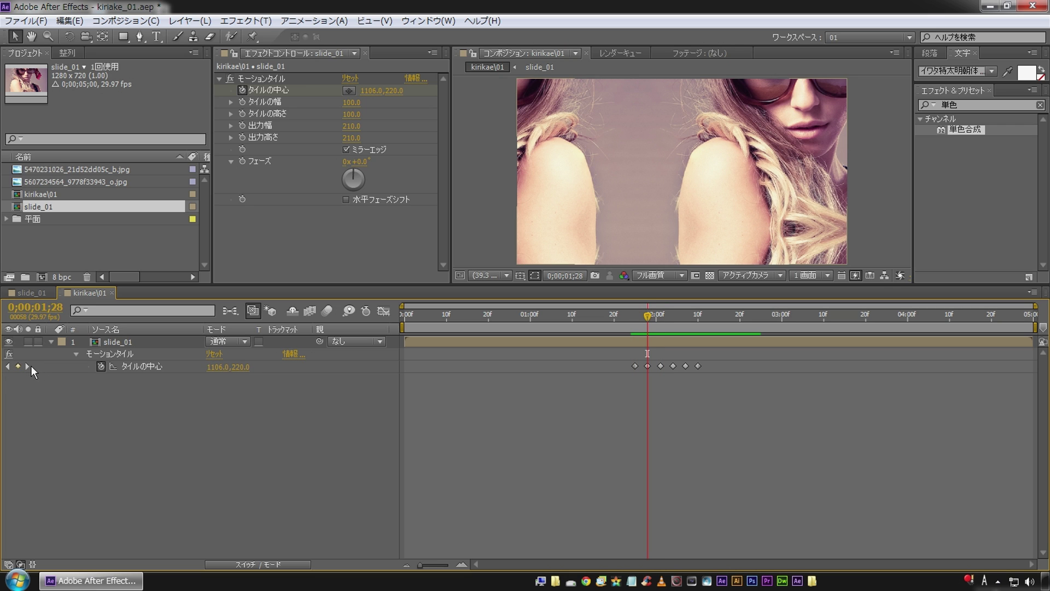
pyautogui.click(130, 368)
pyautogui.moveTo(129, 367); pyautogui.dragTo(34, 373)
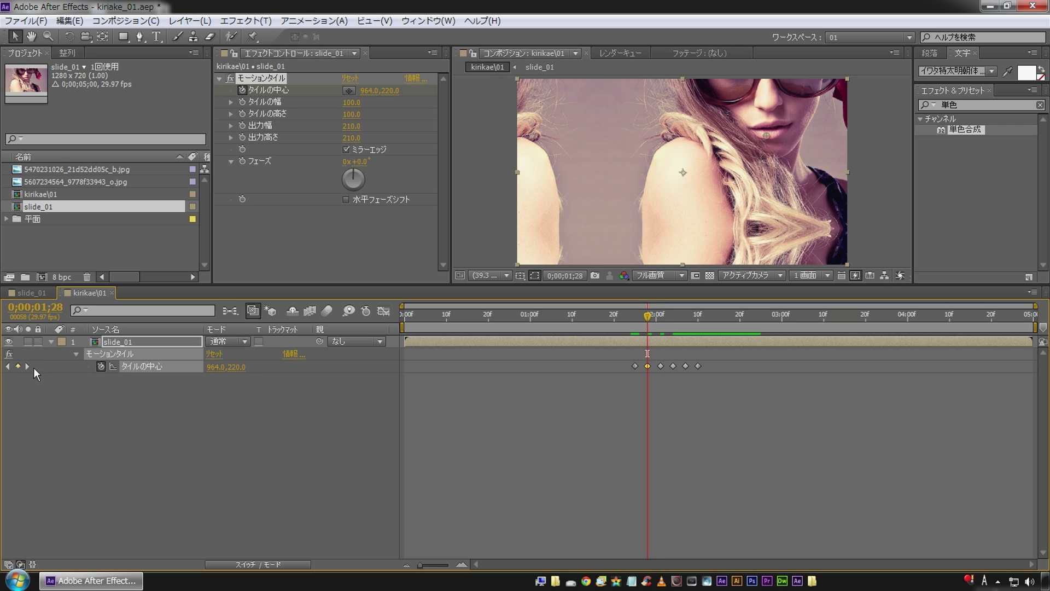
pyautogui.click(28, 366)
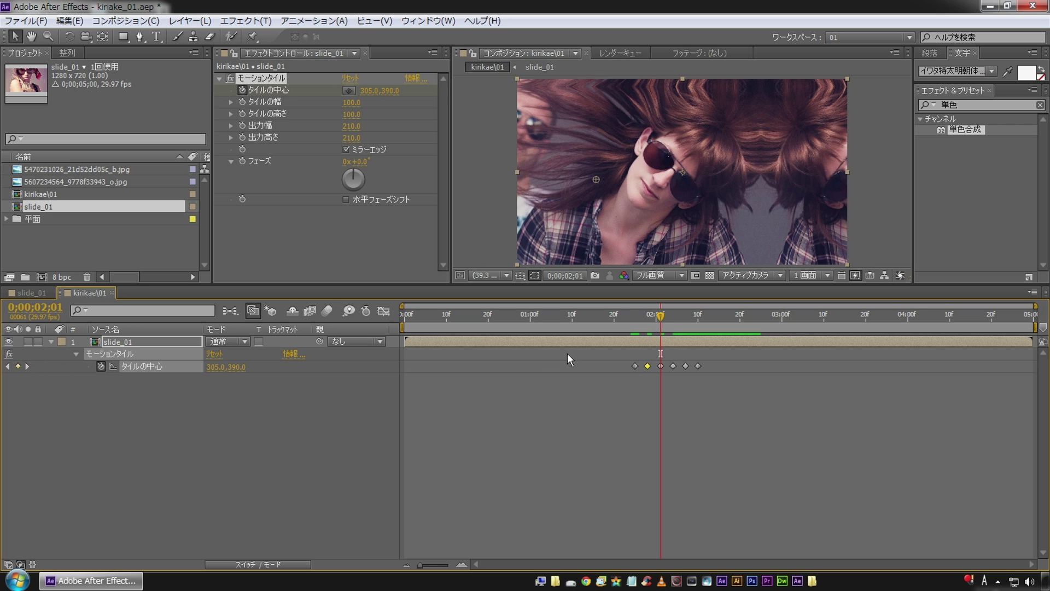
pyautogui.moveTo(221, 367); pyautogui.dragTo(302, 365)
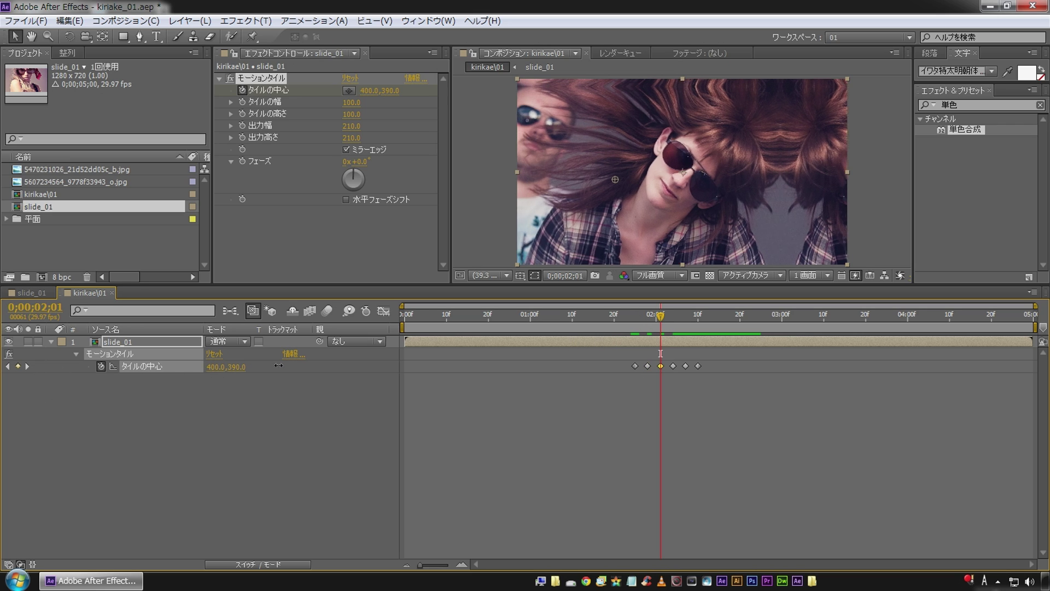
pyautogui.click(30, 366)
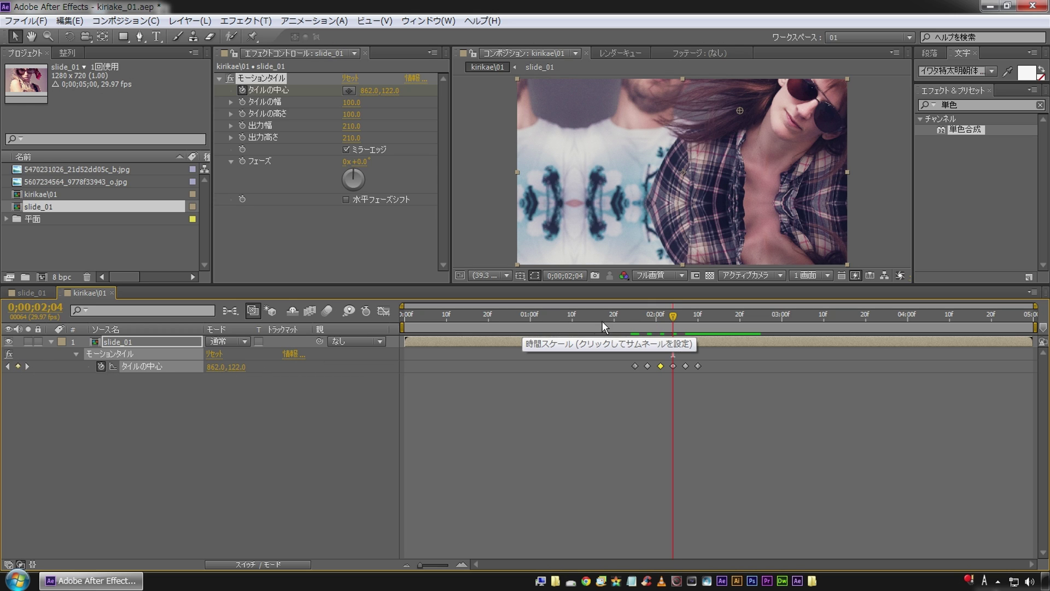
# Step: Preview the transition again from 01;24 and collapse the Motion Tile settings
pyautogui.press('space')
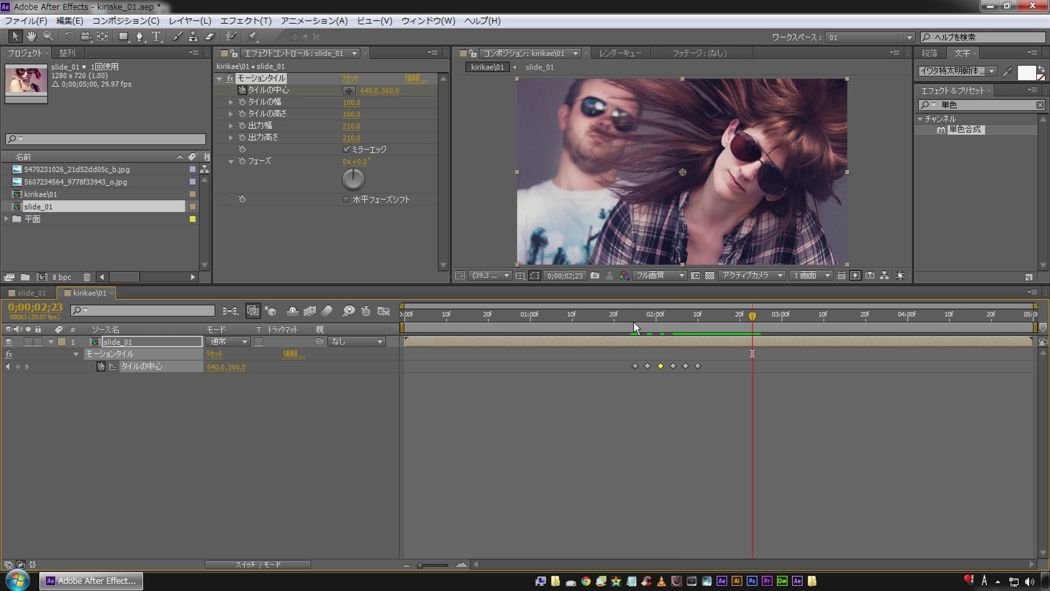
pyautogui.click(633, 321)
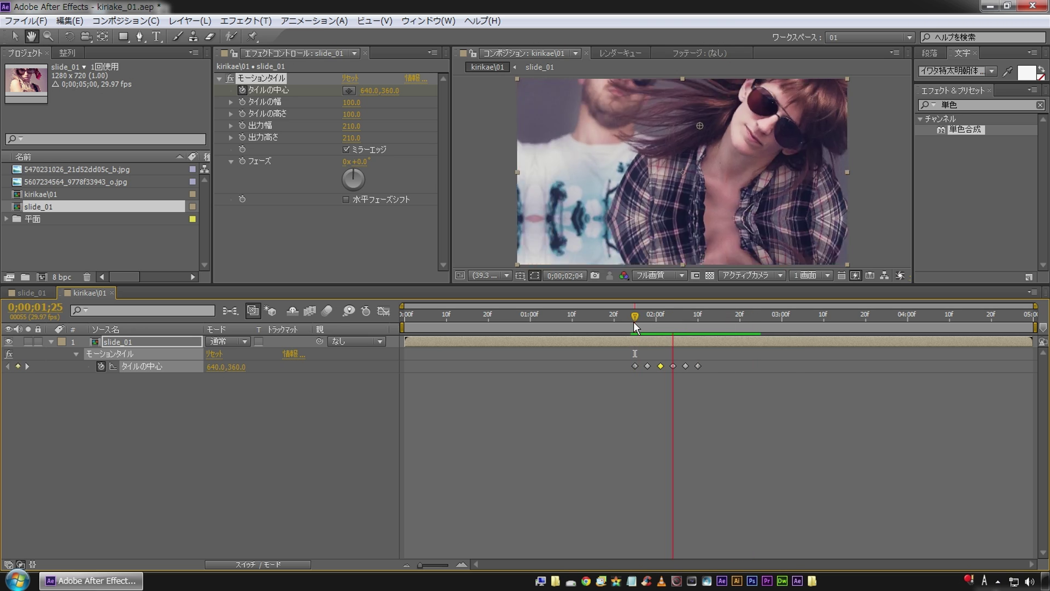
pyautogui.press('space')
pyautogui.press('space')
pyautogui.click(632, 323)
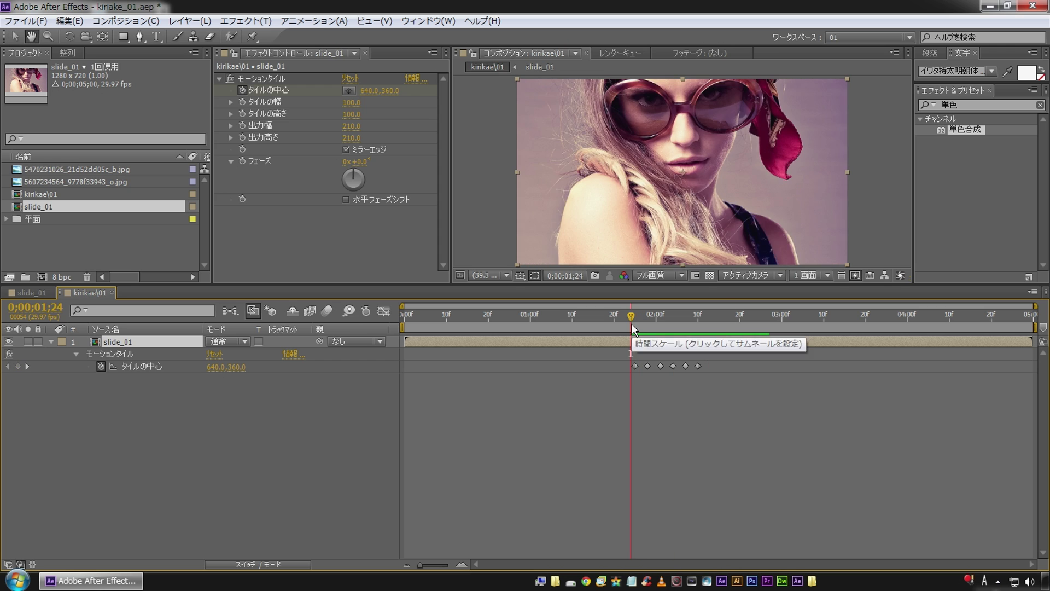
pyautogui.press('space')
pyautogui.click(632, 325)
pyautogui.click(220, 78)
pyautogui.rightClick(269, 126)
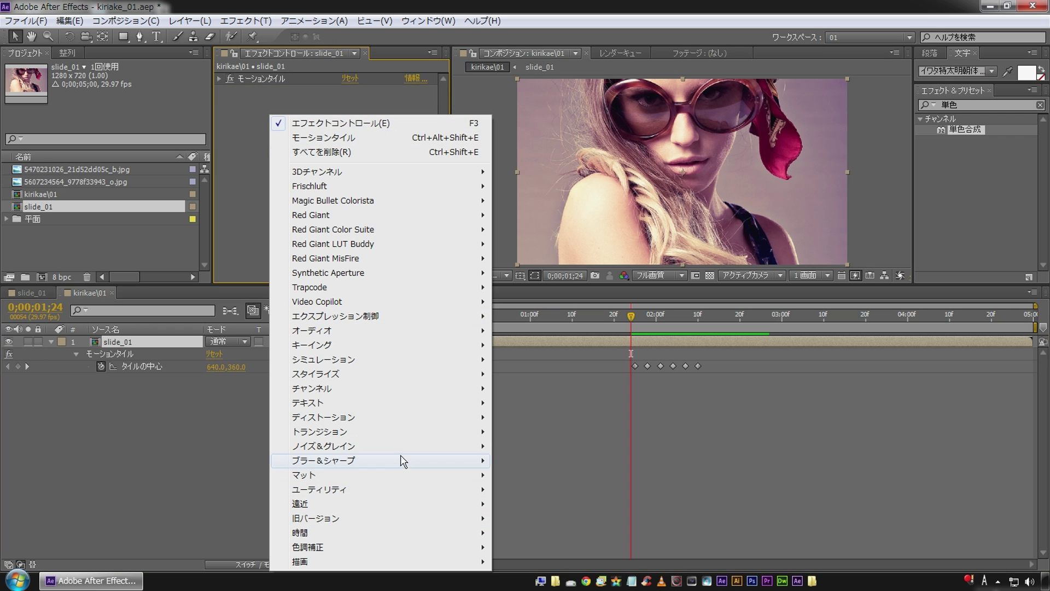
# Step: Add Directional Blur to slide_01 and keyframe its direction at 0x+0.0° at 01;25
pyautogui.moveTo(394, 435)
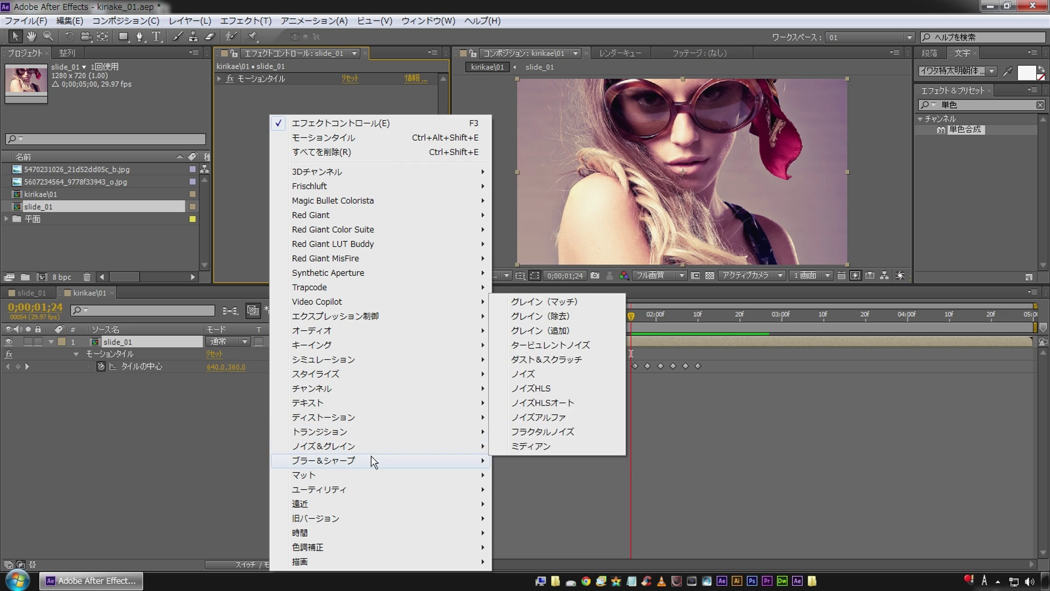
pyautogui.moveTo(383, 460)
pyautogui.click(542, 461)
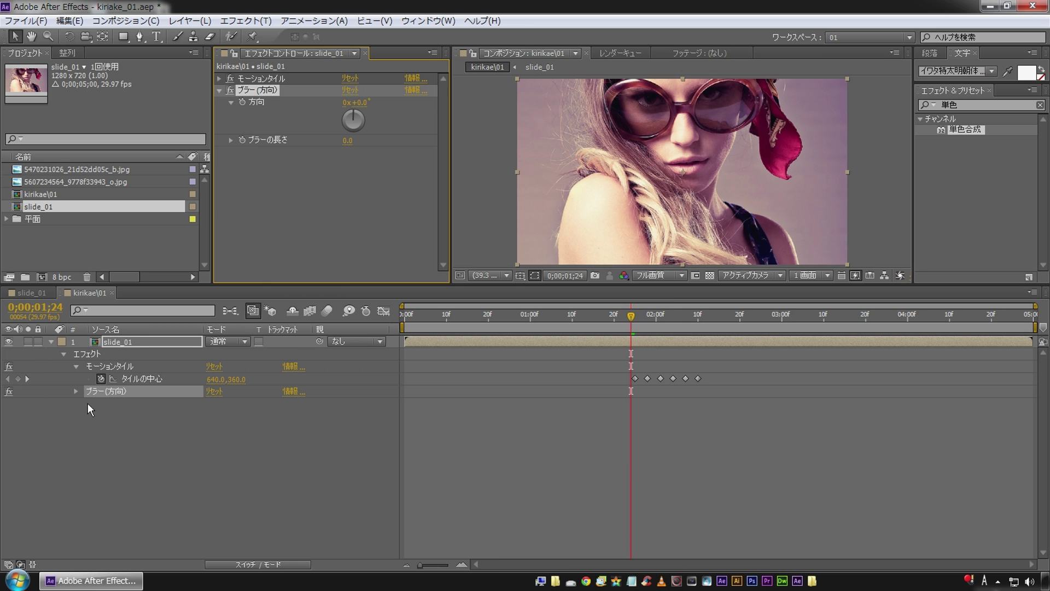
pyautogui.click(28, 379)
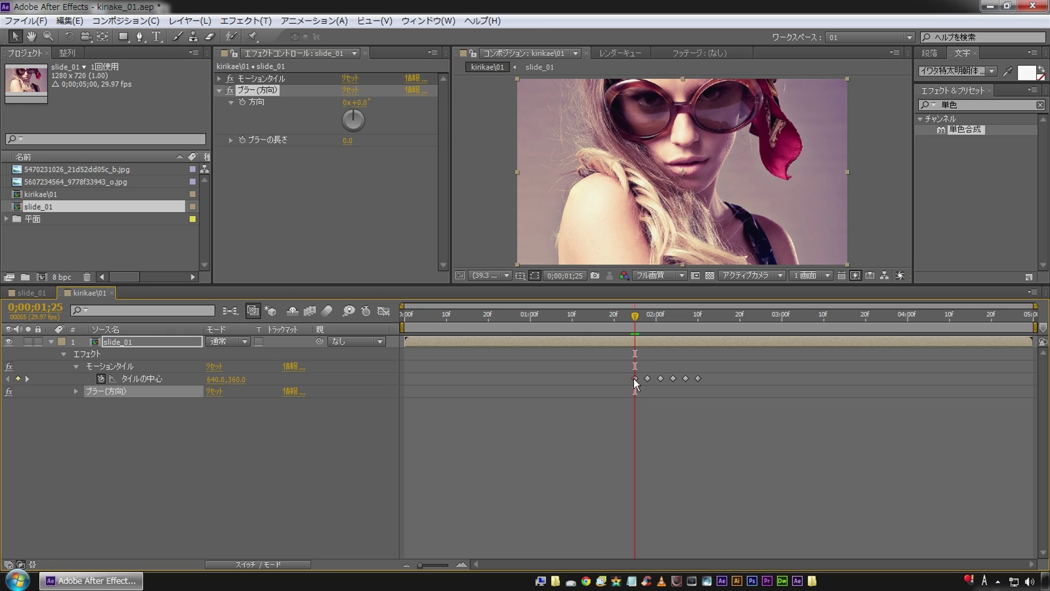
pyautogui.click(241, 101)
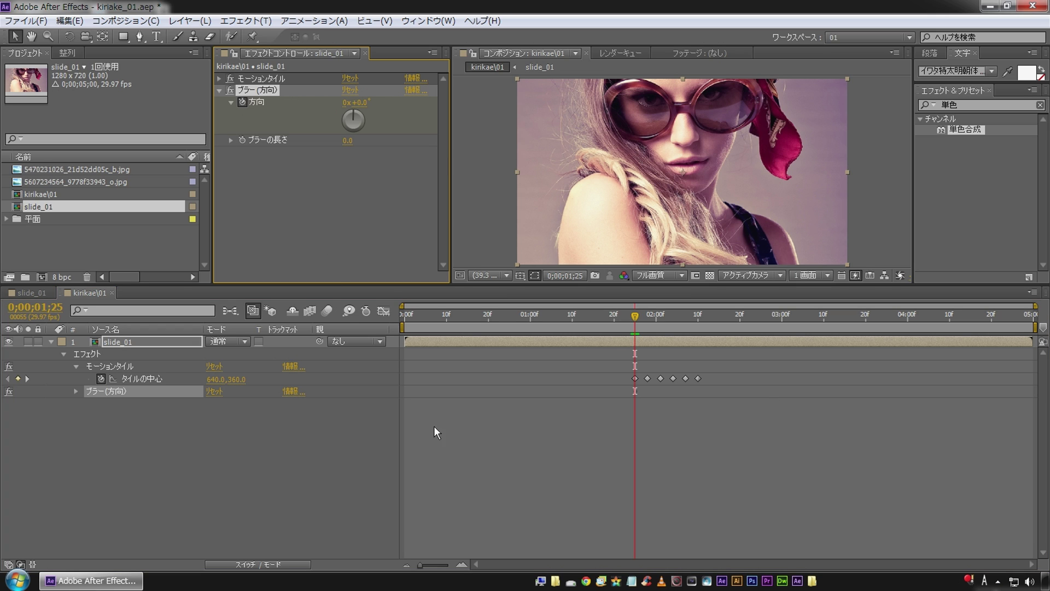
# Step: At 0;00;02;10, set the blur direction to one full revolution, 1x+0.0°
pyautogui.click(27, 378)
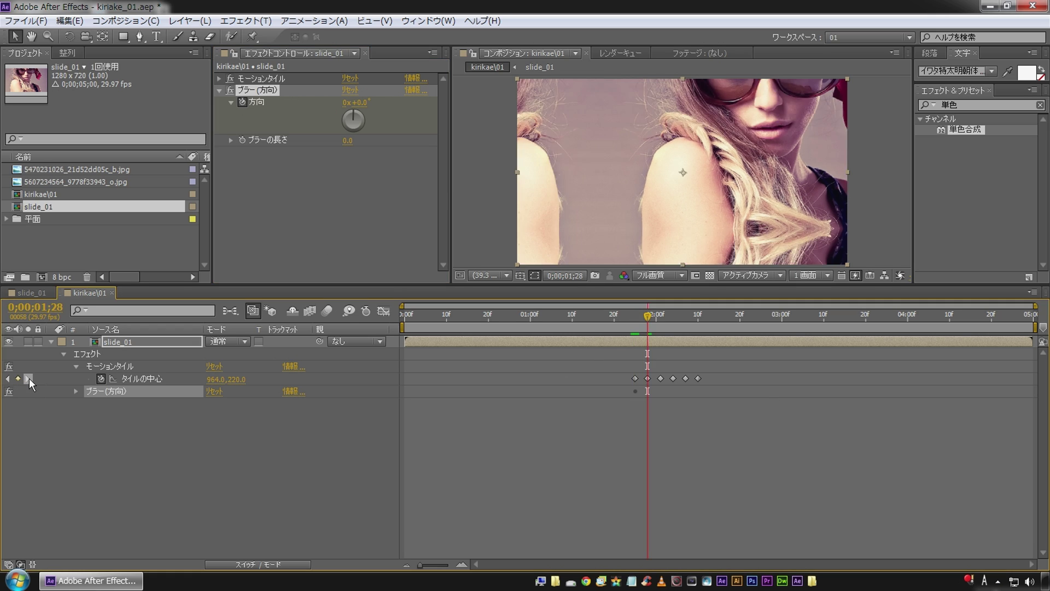
pyautogui.click(27, 379)
pyautogui.click(27, 379)
pyautogui.click(27, 378)
pyautogui.click(27, 378)
pyautogui.click(345, 102)
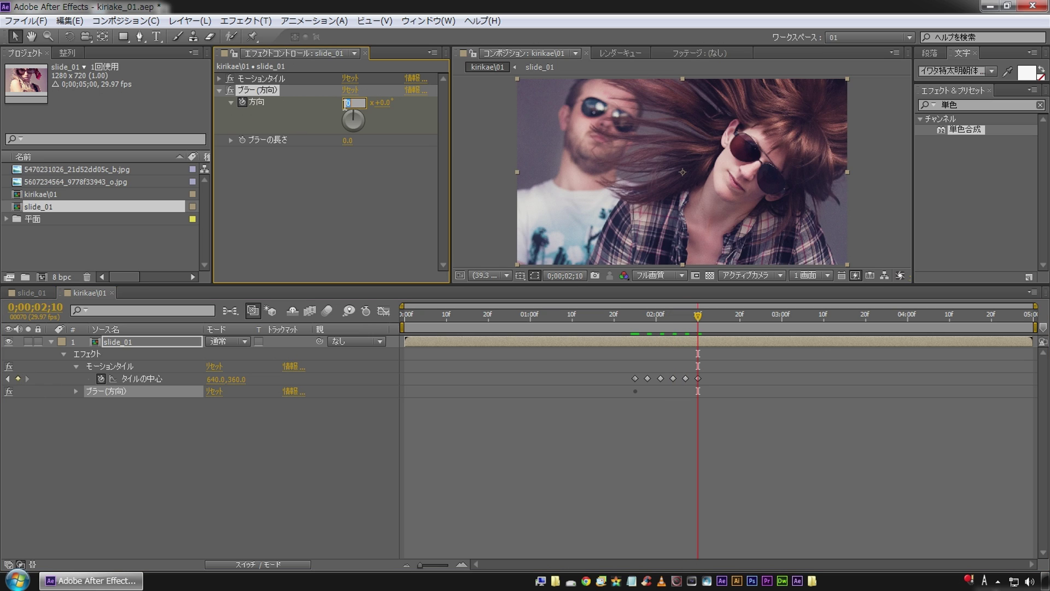
pyautogui.write('1')
pyautogui.press('Return')
# Step: Key Directional Blur length at about 16.8 at 1;28 and 7.3 at 2;01
pyautogui.press('u')
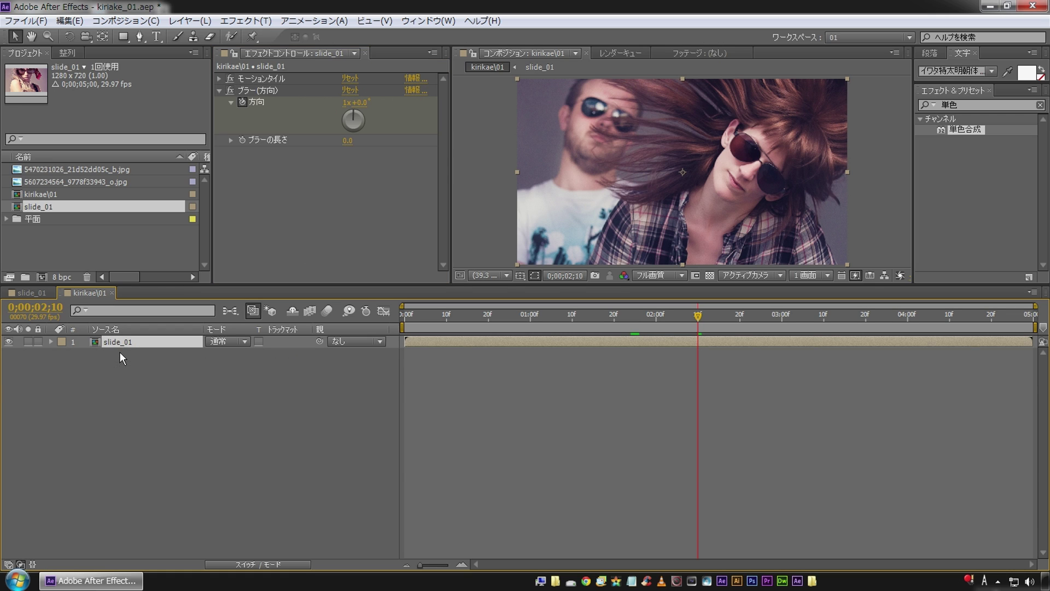
pyautogui.press('u')
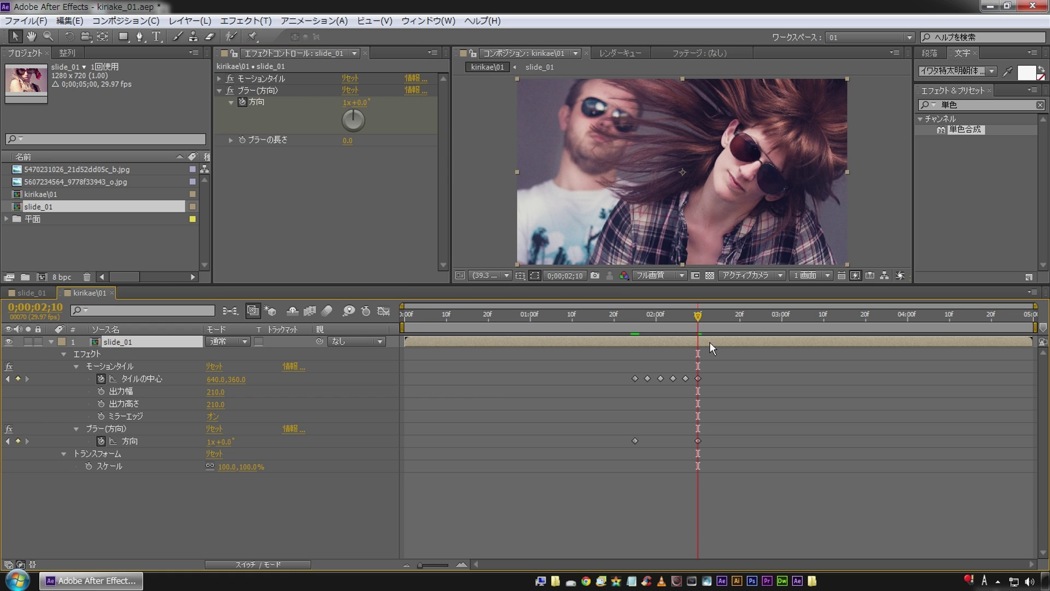
pyautogui.click(636, 323)
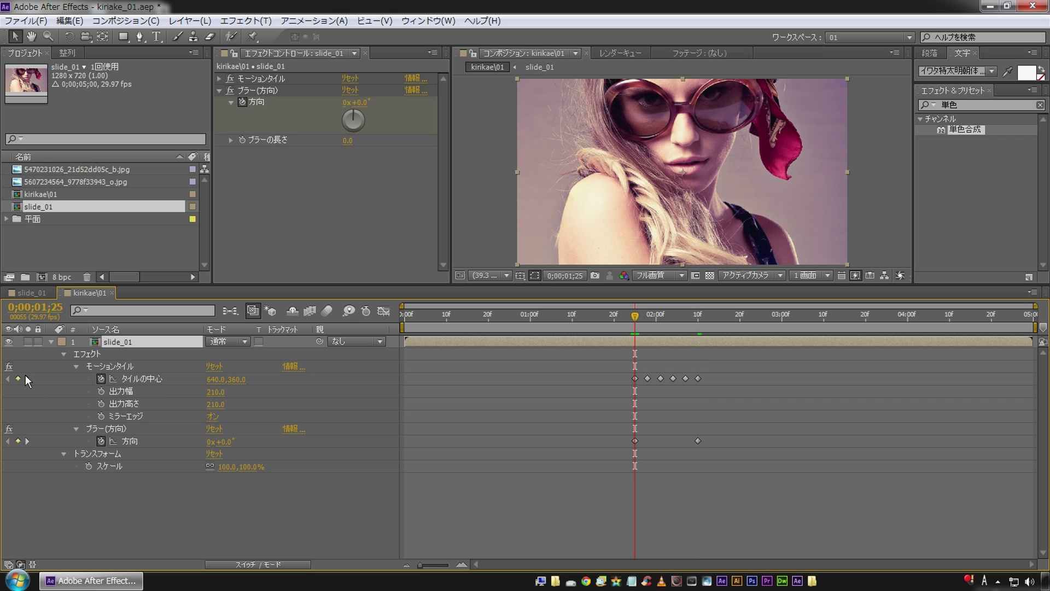
pyautogui.click(101, 367)
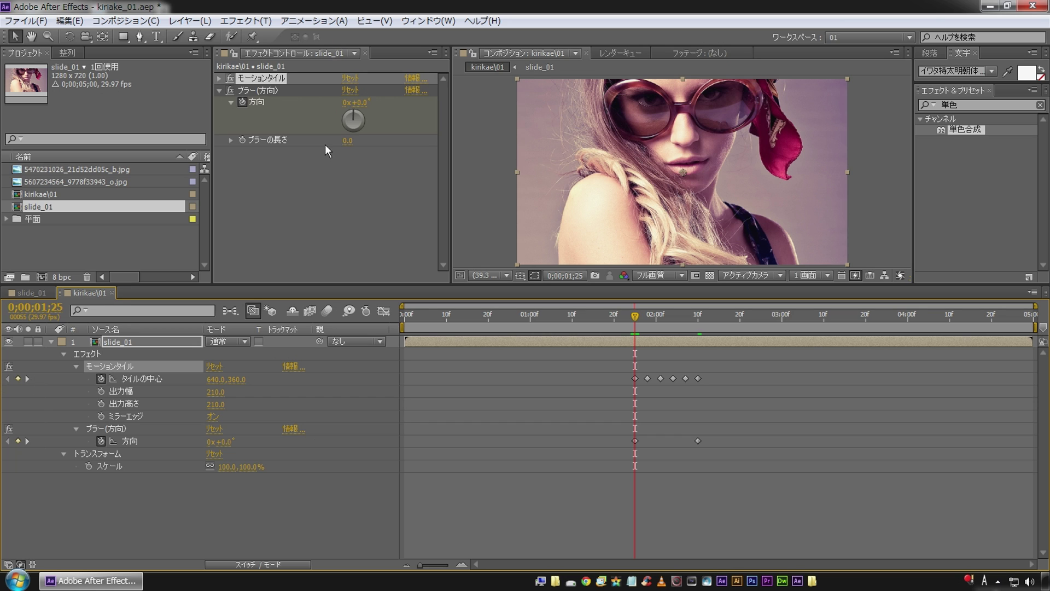
pyautogui.click(243, 140)
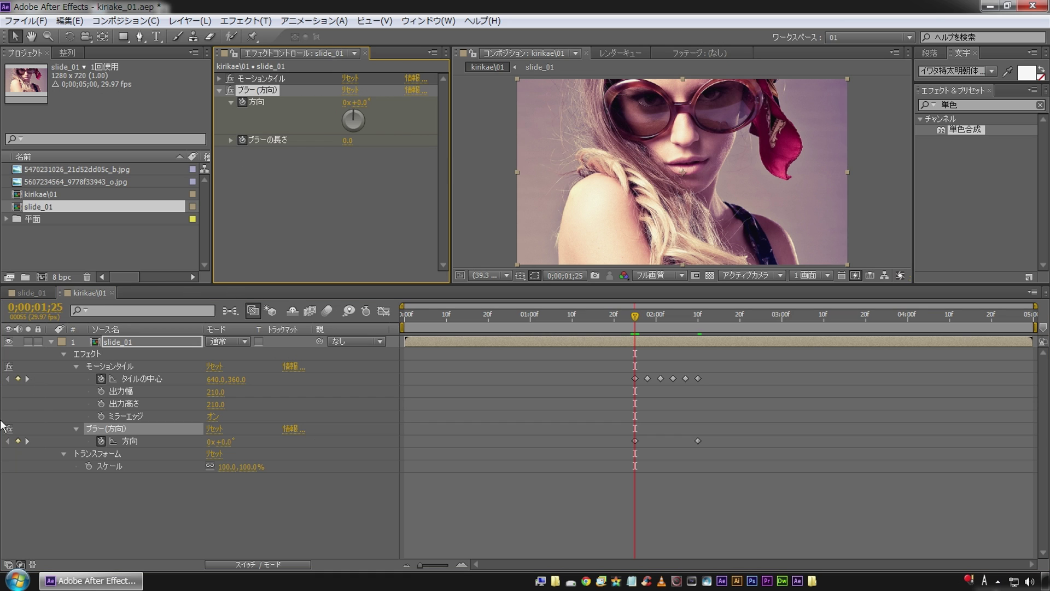
pyautogui.click(27, 378)
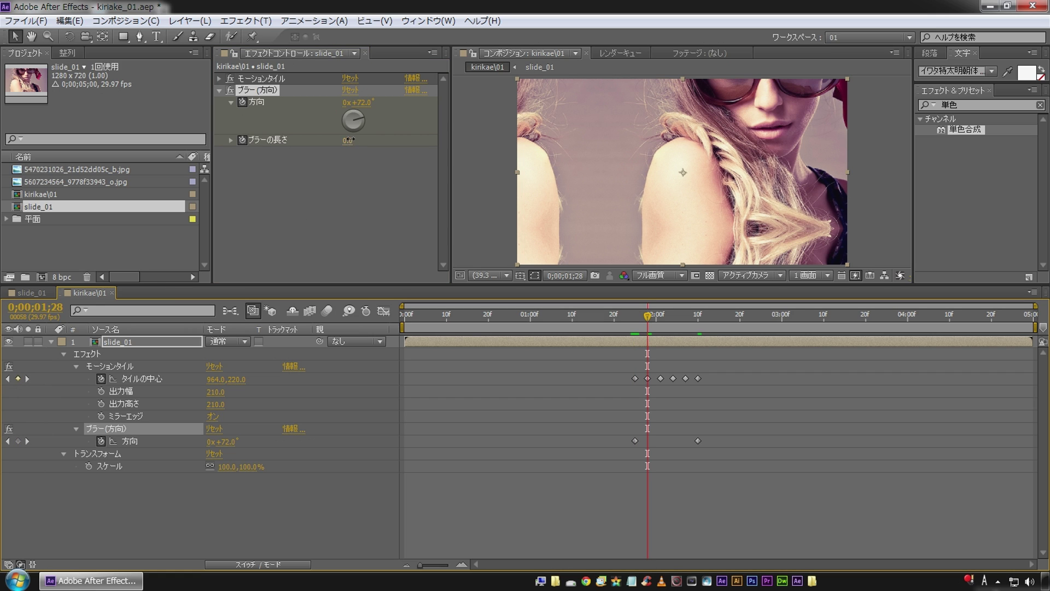
pyautogui.moveTo(447, 141)
pyautogui.mouseDown()
pyautogui.moveTo(431, 163)
pyautogui.moveTo(449, 169)
pyautogui.mouseUp()
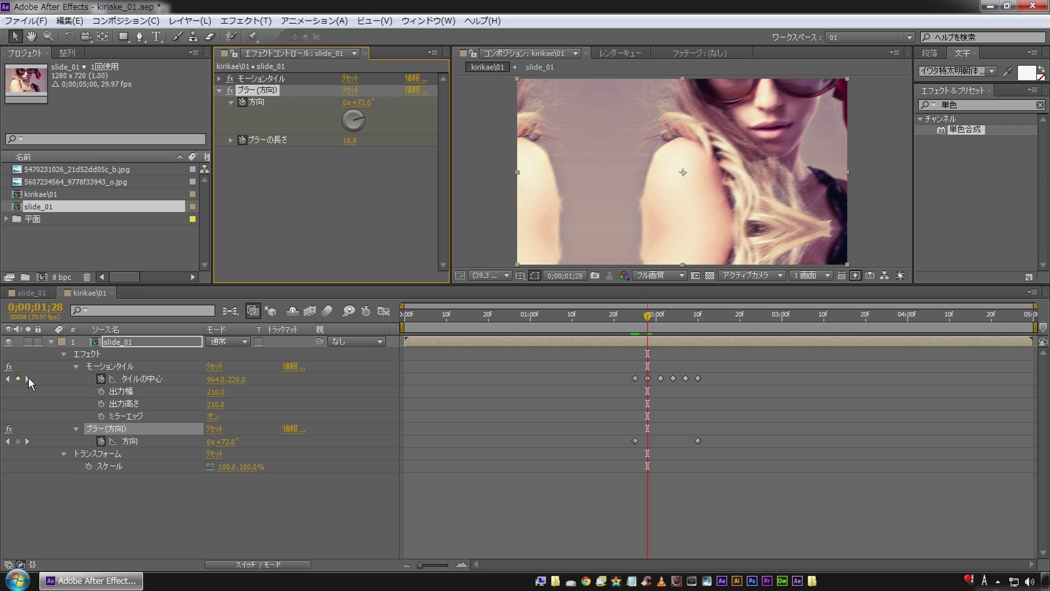
pyautogui.moveTo(350, 143); pyautogui.dragTo(395, 142)
pyautogui.click(27, 379)
pyautogui.moveTo(350, 141)
pyautogui.mouseDown()
pyautogui.moveTo(282, 147)
pyautogui.moveTo(300, 147)
pyautogui.mouseUp()
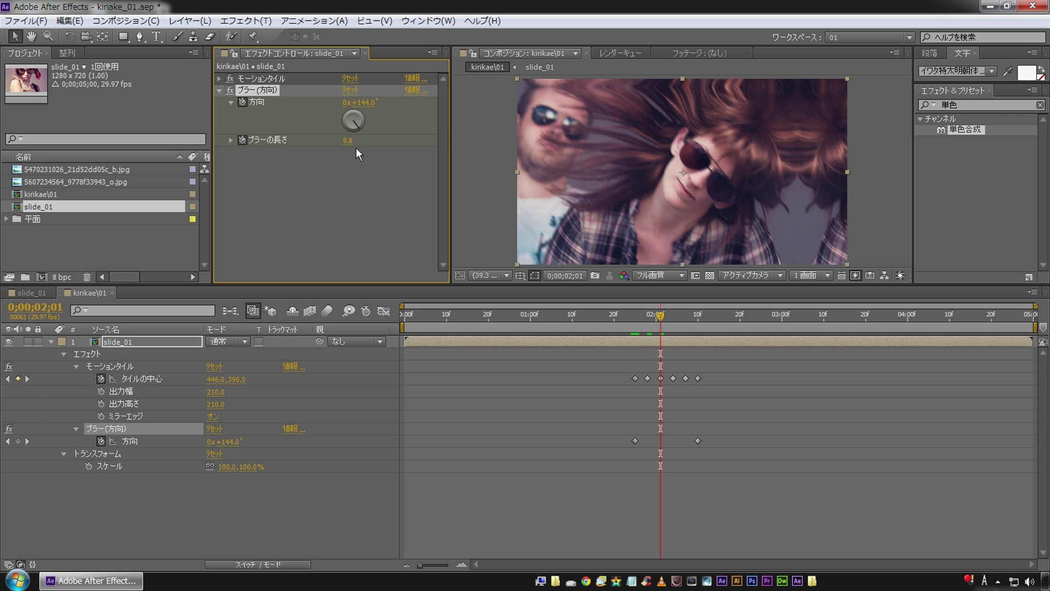
pyautogui.click(8, 380)
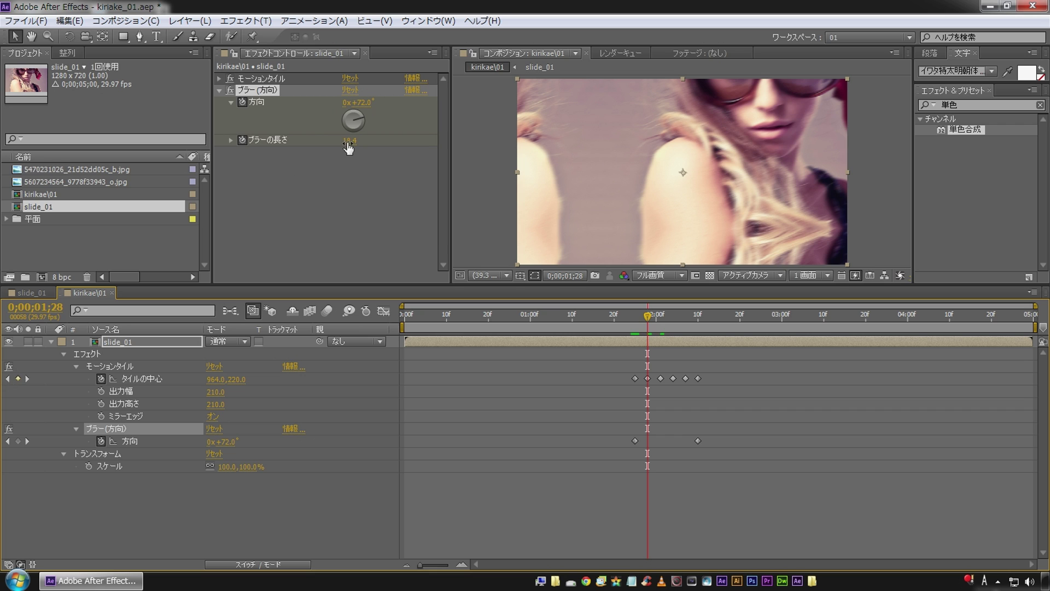
# Step: Key blur length about 69 at 1;28, 26.5 at 2;01, 100 at 2;04, slightly lower at 2;07
pyautogui.moveTo(349, 141); pyautogui.dragTo(476, 129)
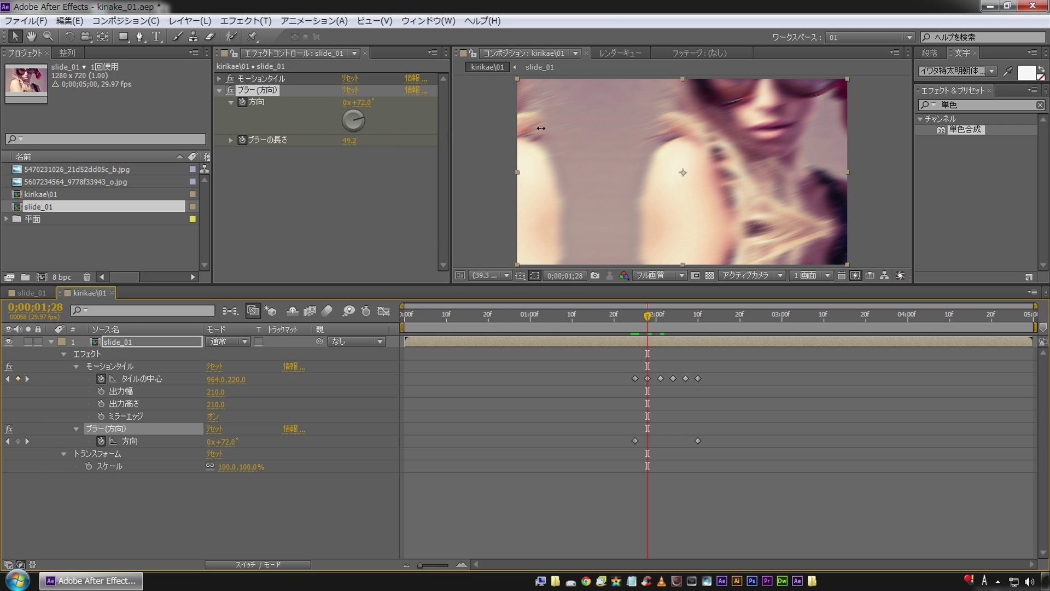
pyautogui.moveTo(565, 128); pyautogui.dragTo(658, 118)
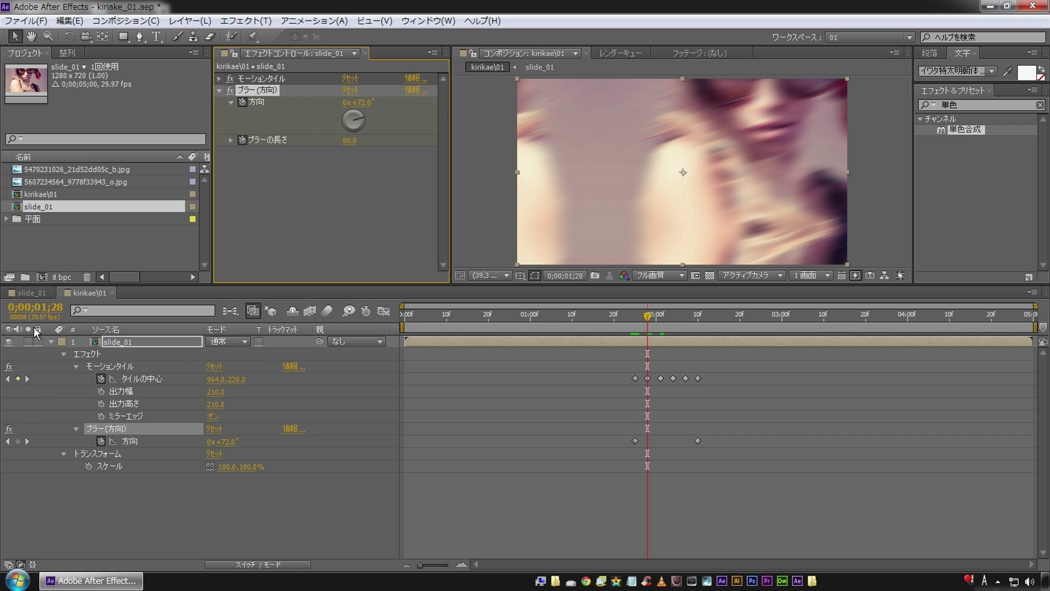
pyautogui.click(27, 378)
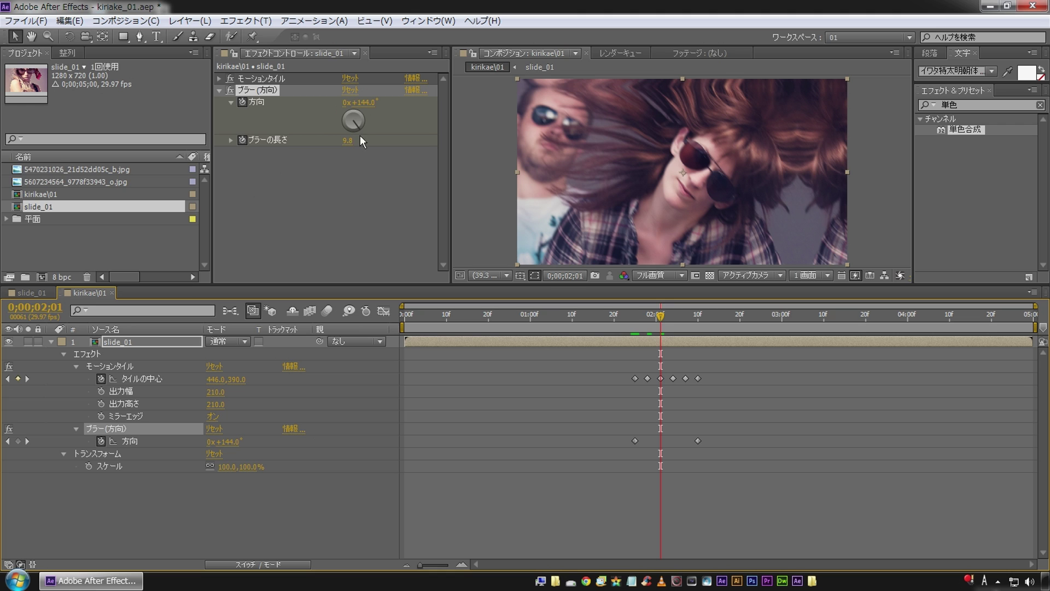
pyautogui.moveTo(348, 140); pyautogui.dragTo(452, 135)
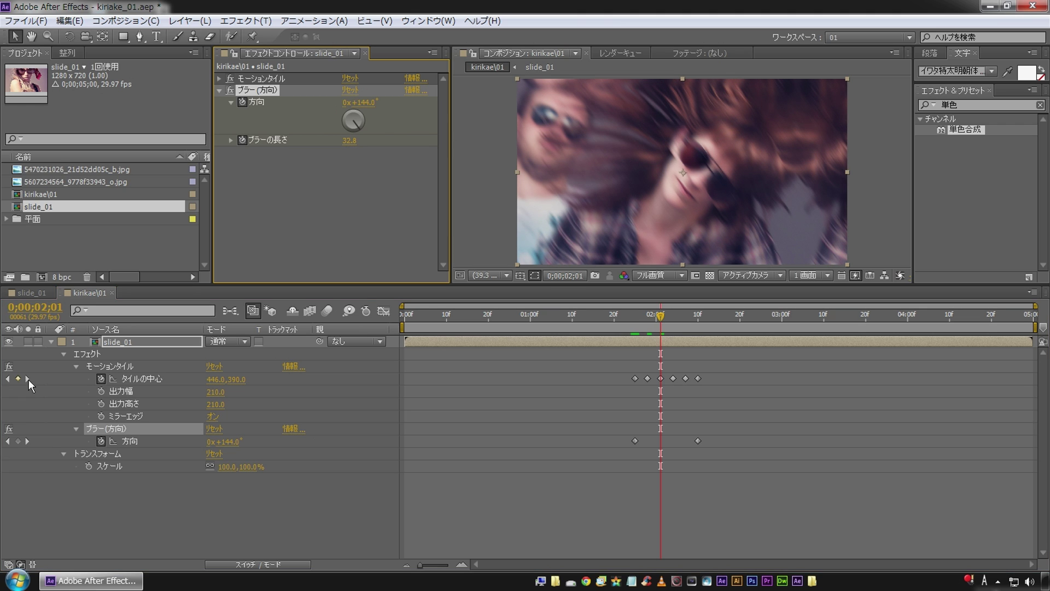
pyautogui.click(26, 378)
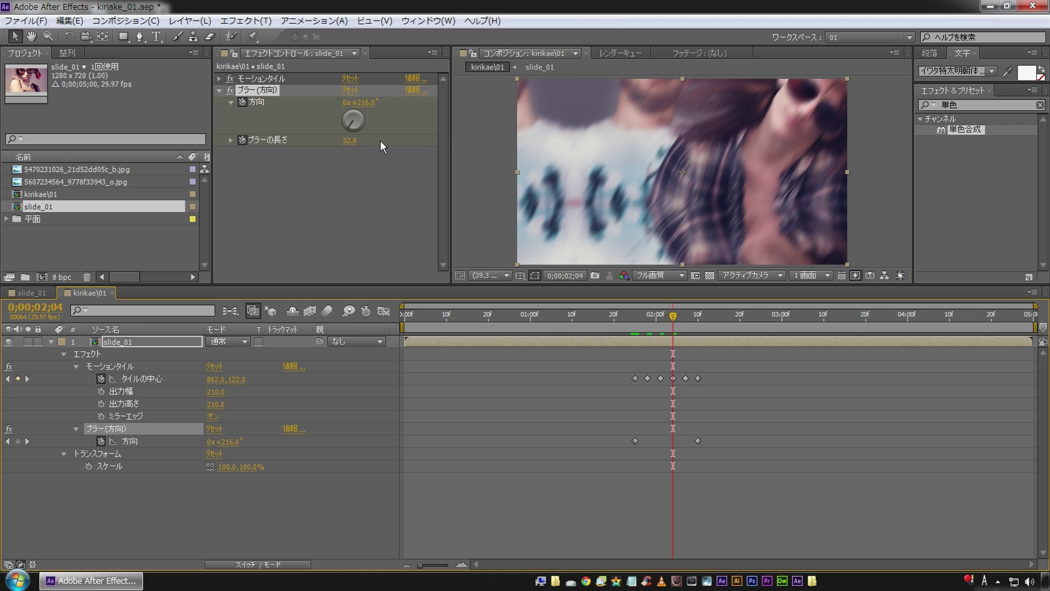
pyautogui.moveTo(349, 140); pyautogui.dragTo(739, 90)
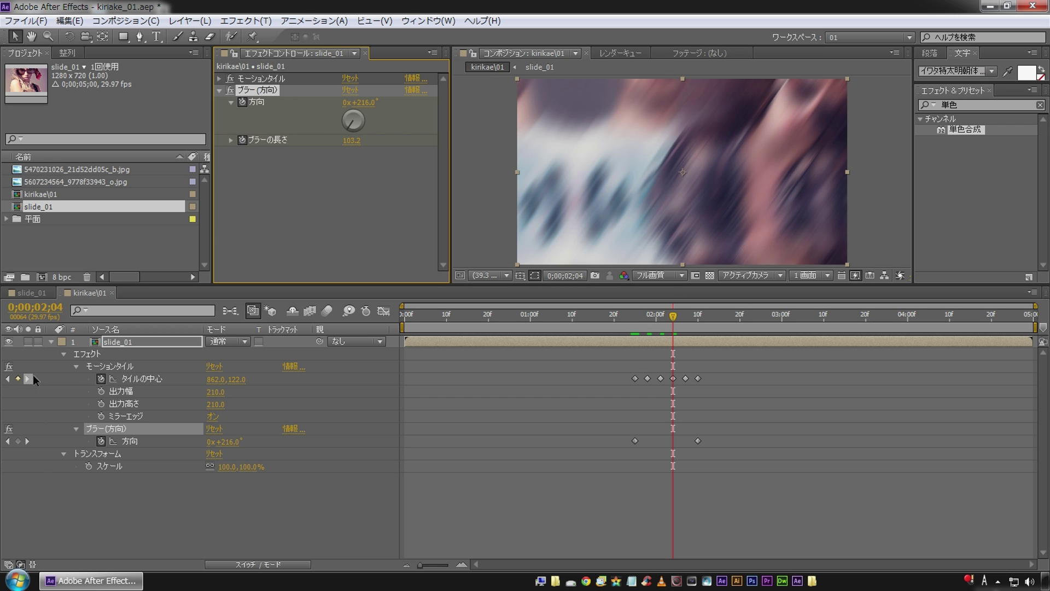
pyautogui.click(27, 378)
pyautogui.moveTo(350, 141); pyautogui.dragTo(329, 149)
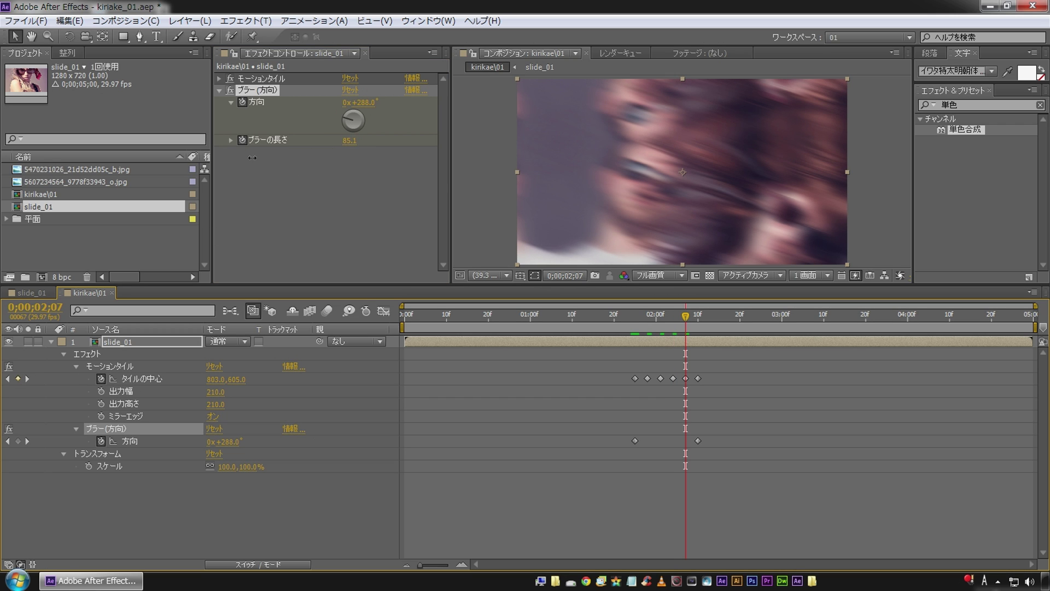
# Step: Set blur length to 0 at 0;00;02;10 and reveal the animated properties
pyautogui.click(29, 377)
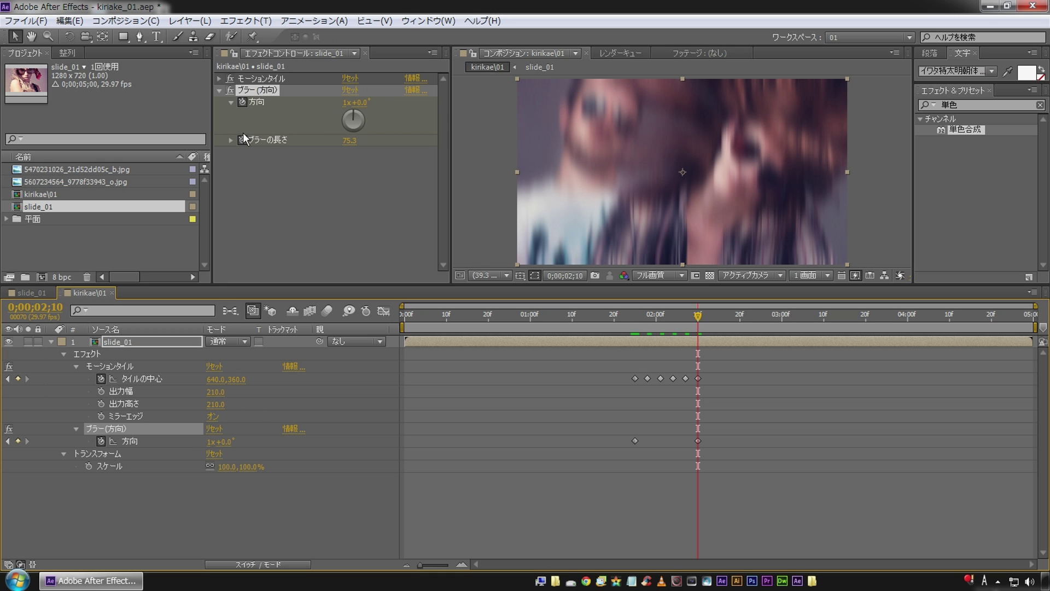
pyautogui.click(349, 140)
pyautogui.write('0')
pyautogui.press('Return')
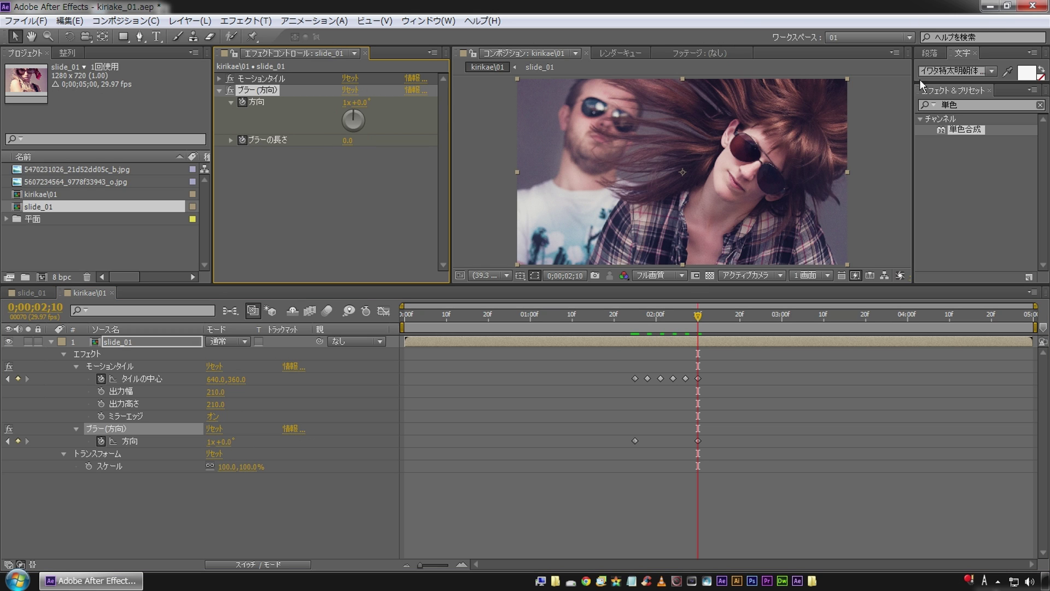
pyautogui.press('u')
pyautogui.press('u')
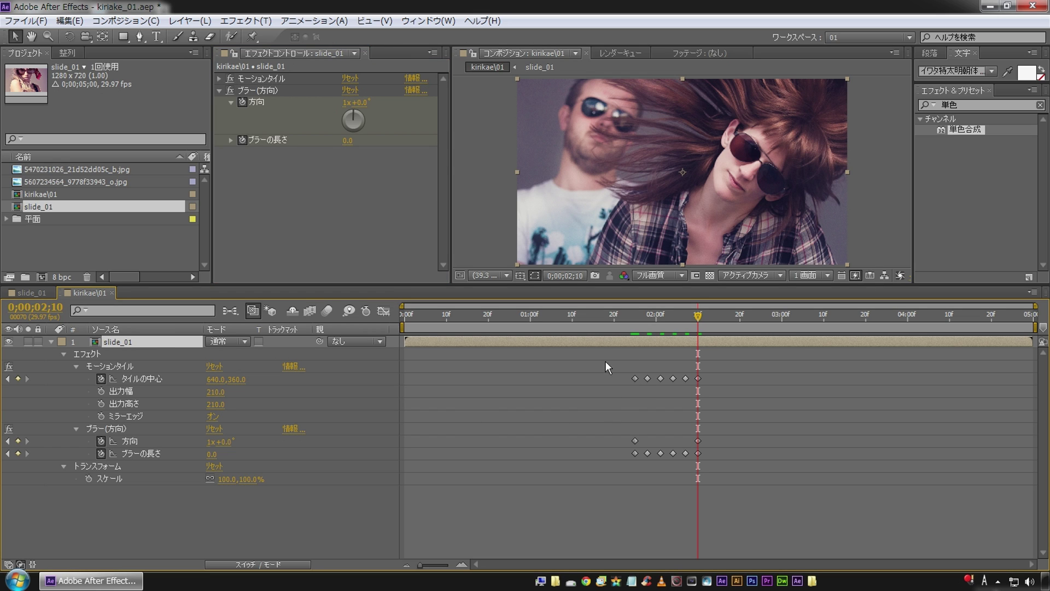
# Step: Preview the blurred transition from just before the photo switch
pyautogui.click(632, 316)
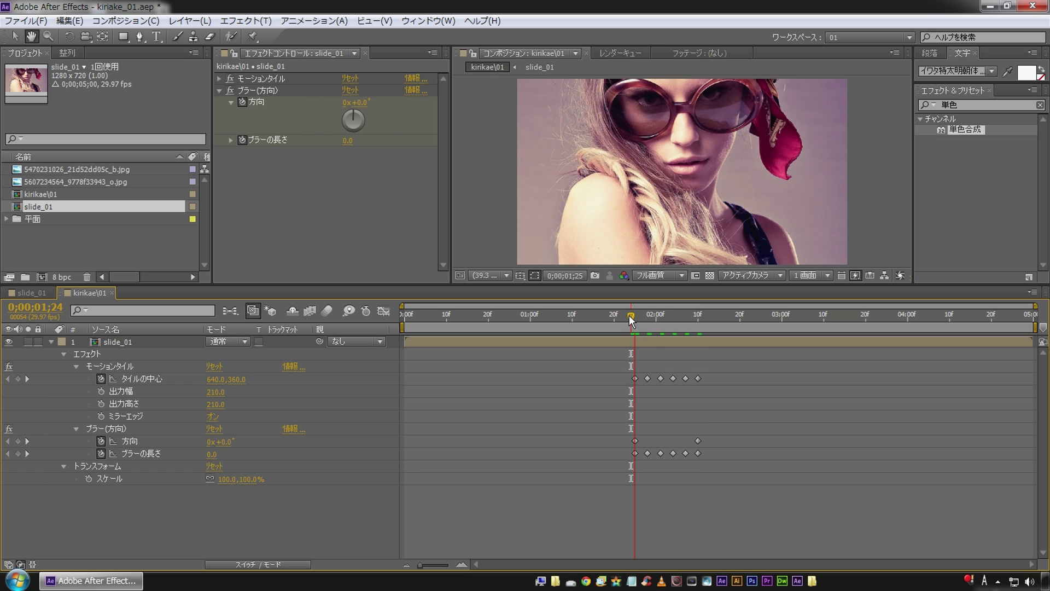
pyautogui.press('space')
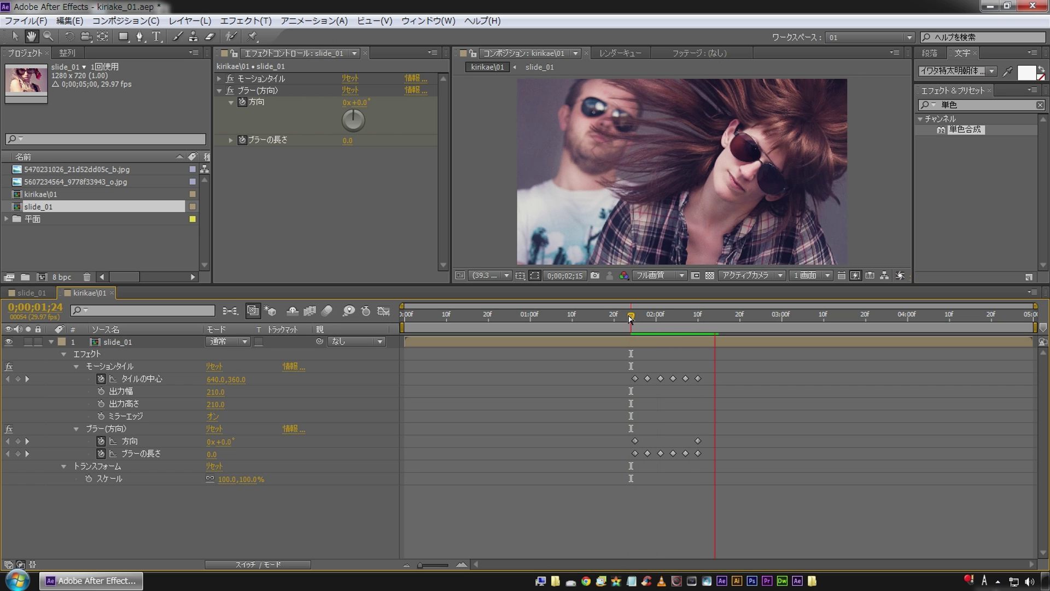
pyautogui.click(628, 315)
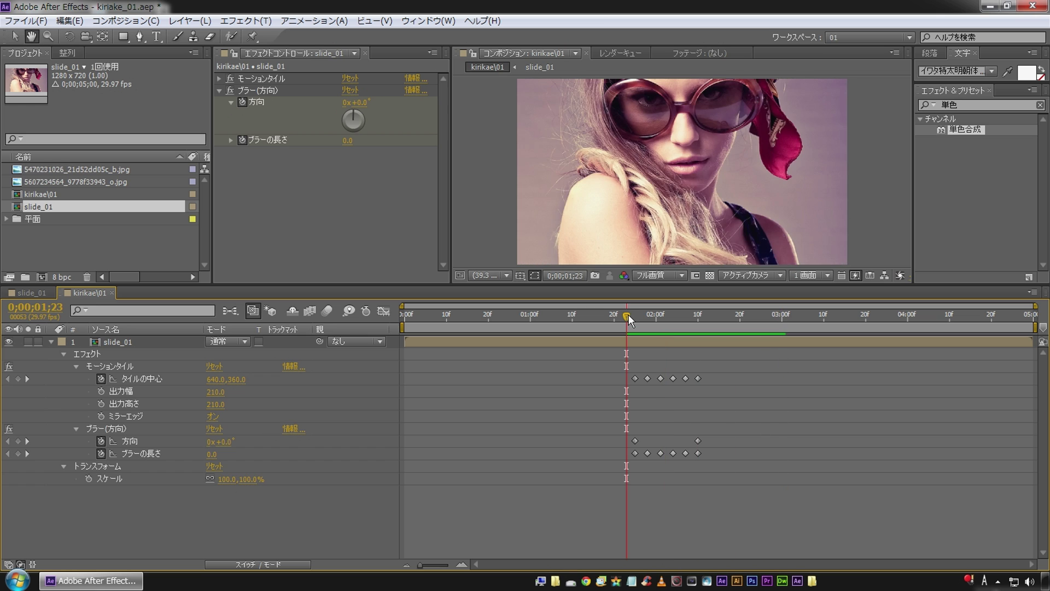
pyautogui.click(629, 314)
pyautogui.rightClick(268, 182)
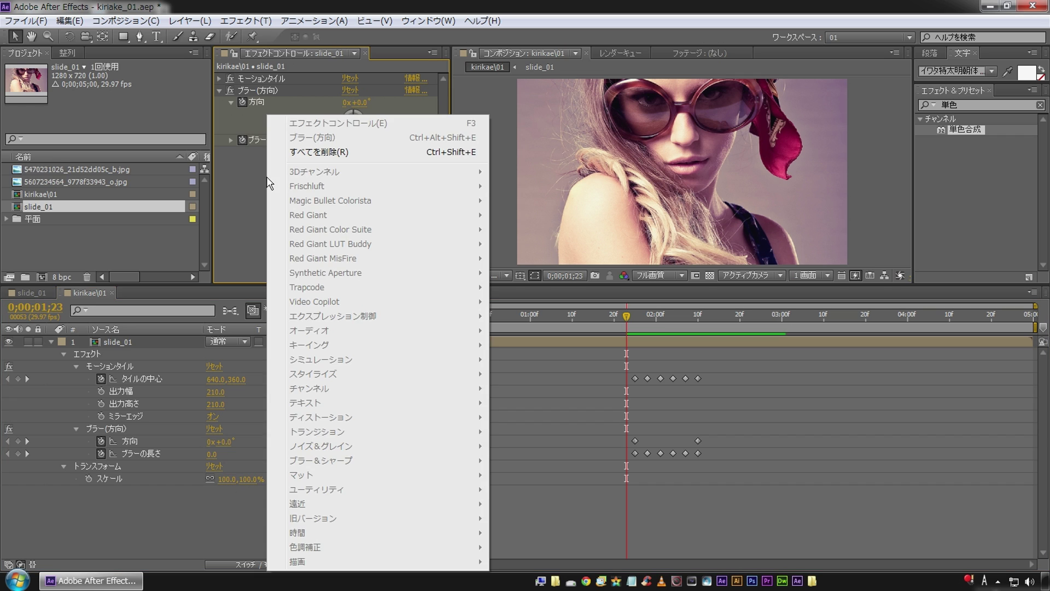
# Step: Add a 単色合成 effect to slide_01 with blend mode set to 加算
pyautogui.click(114, 333)
pyautogui.rightClick(263, 203)
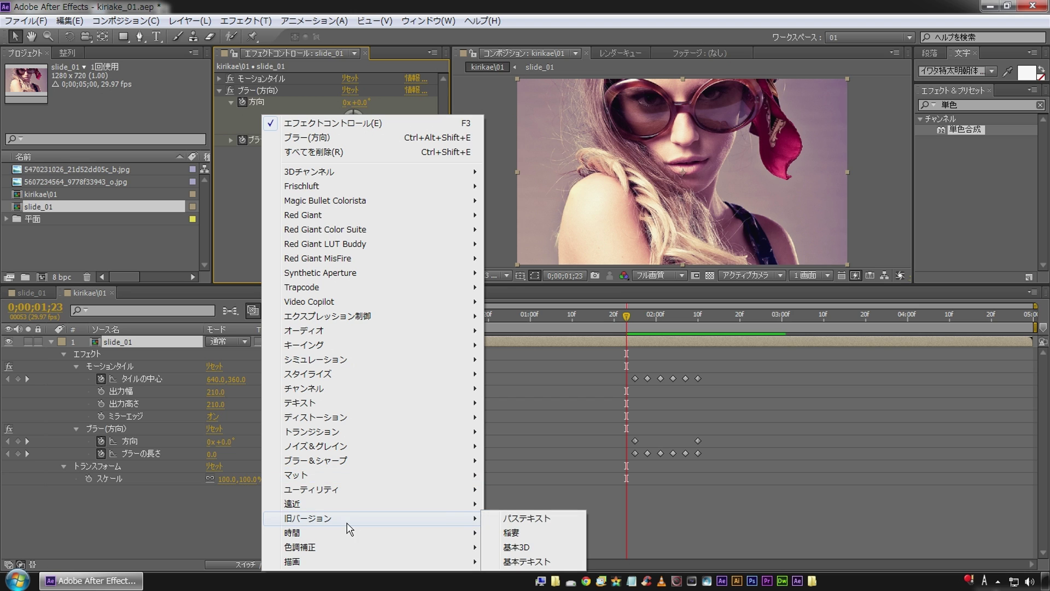
pyautogui.moveTo(366, 424)
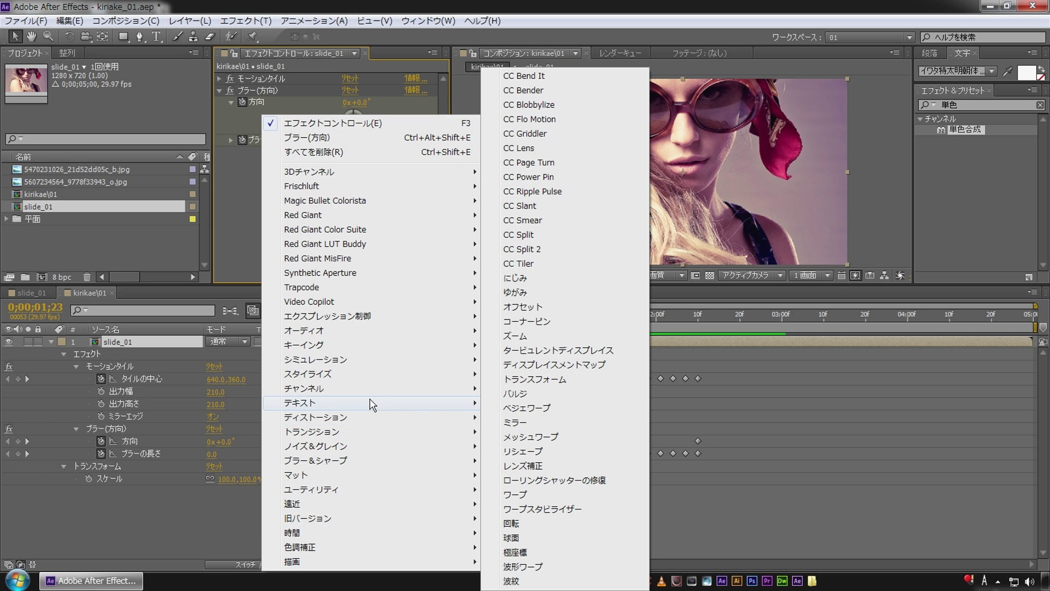
pyautogui.moveTo(370, 390)
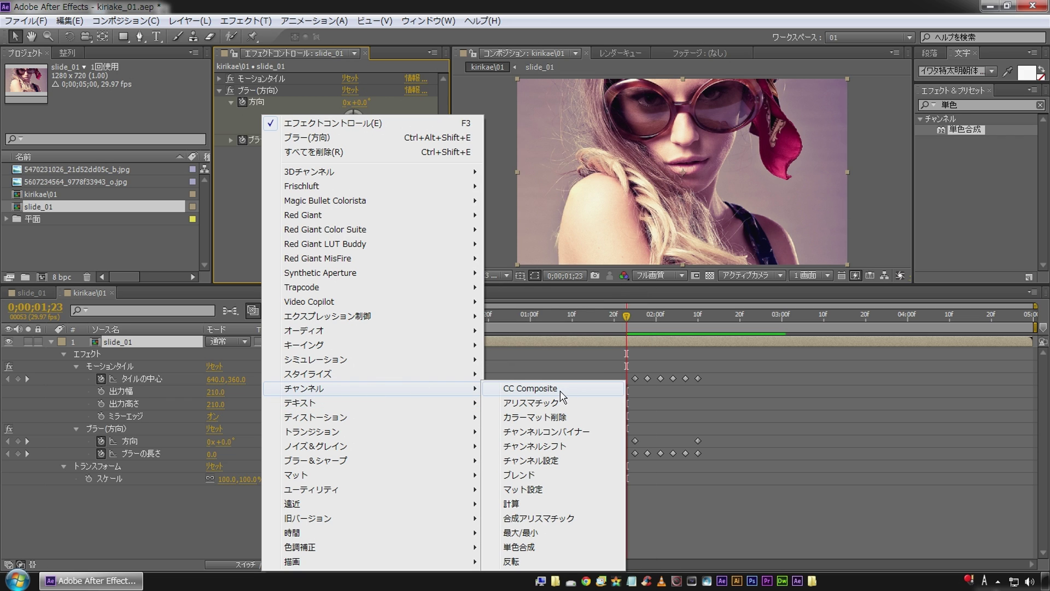
pyautogui.click(539, 547)
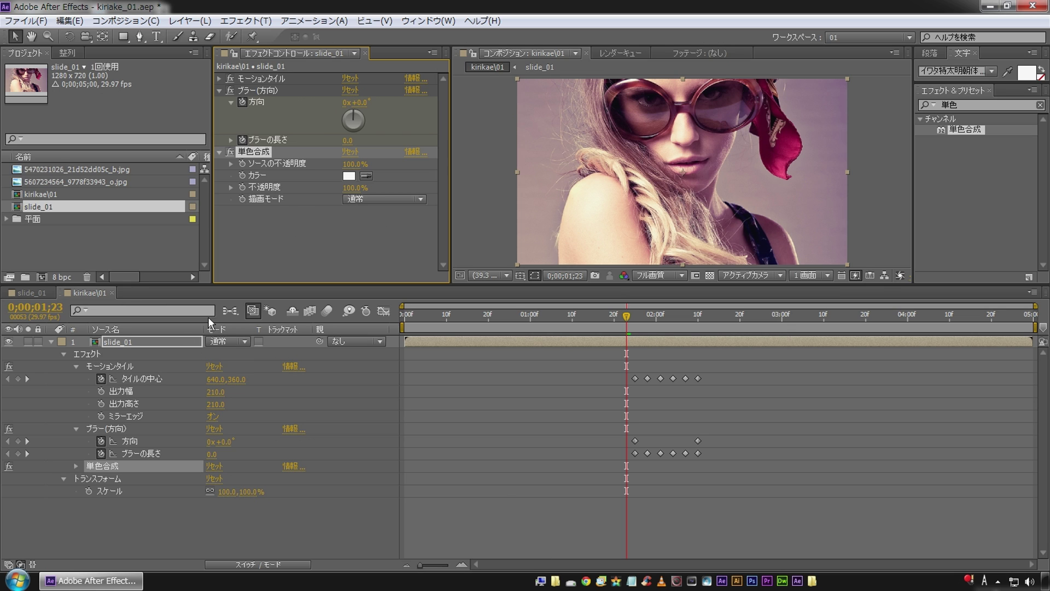
pyautogui.click(363, 203)
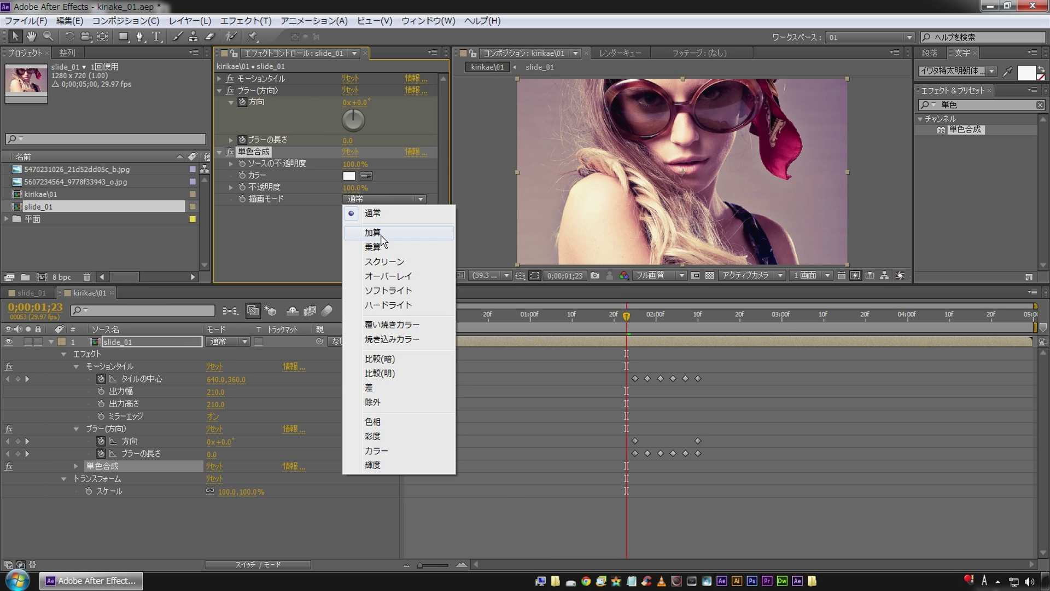
pyautogui.click(378, 223)
# Step: Keyframe the 単色合成 opacity at 0.0% at 0;00;01;25 and show keyframed properties
pyautogui.click(26, 378)
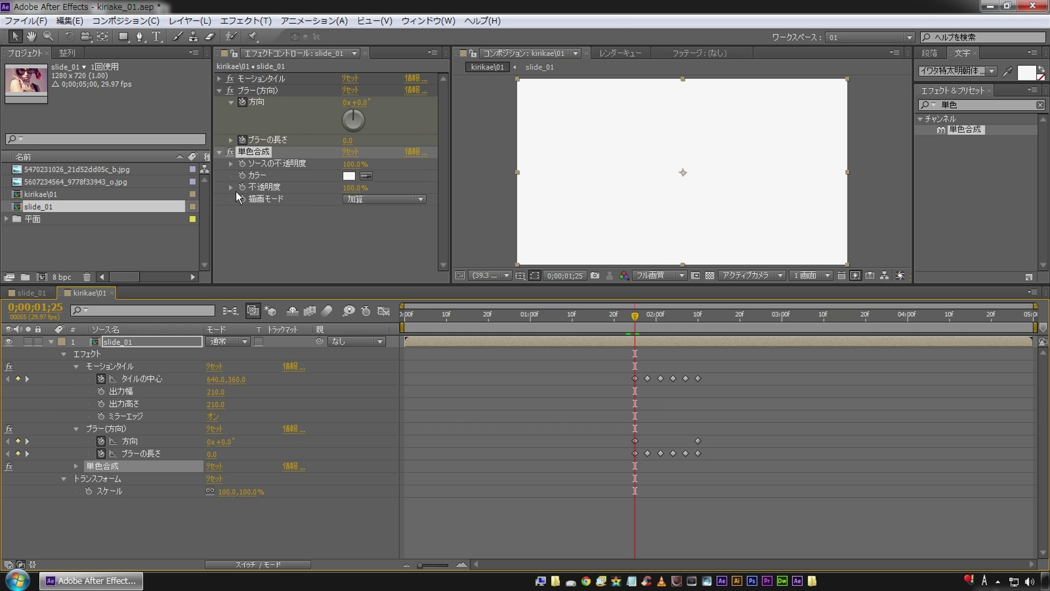
pyautogui.click(355, 187)
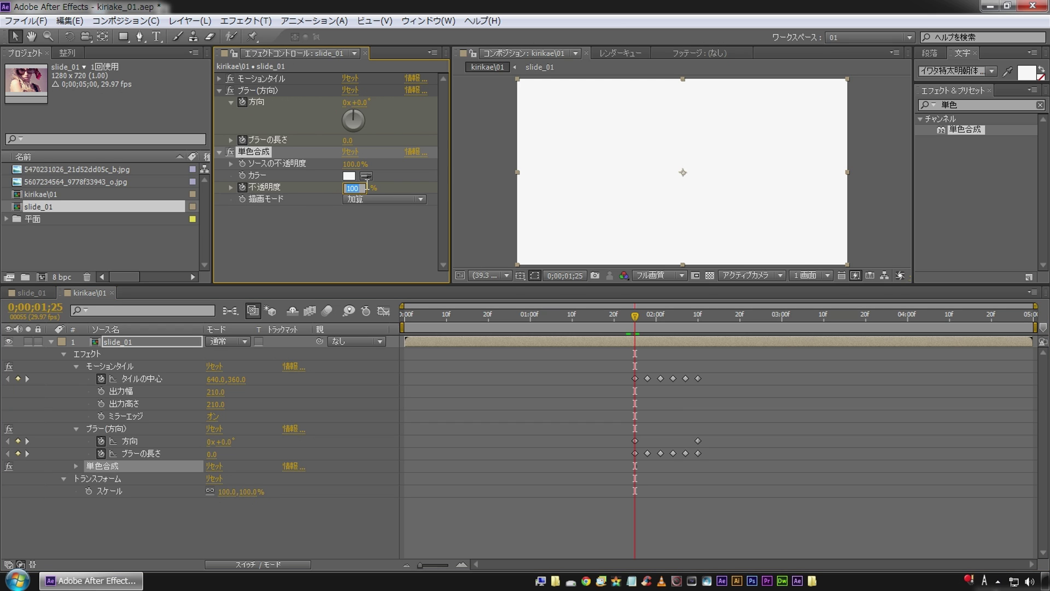
pyautogui.write('0')
pyautogui.press('Return')
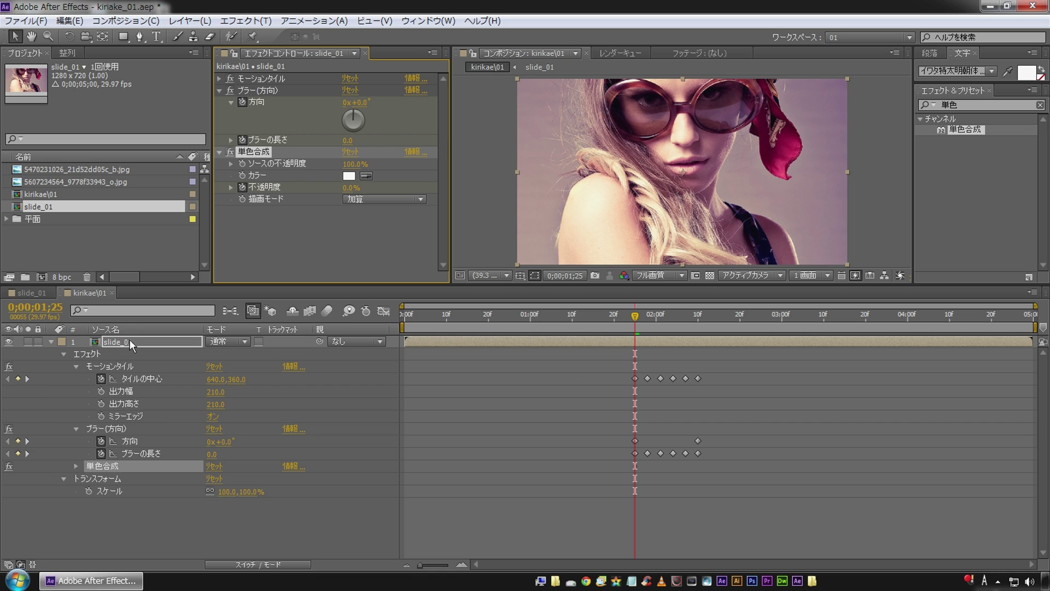
pyautogui.click(130, 340)
pyautogui.press('u')
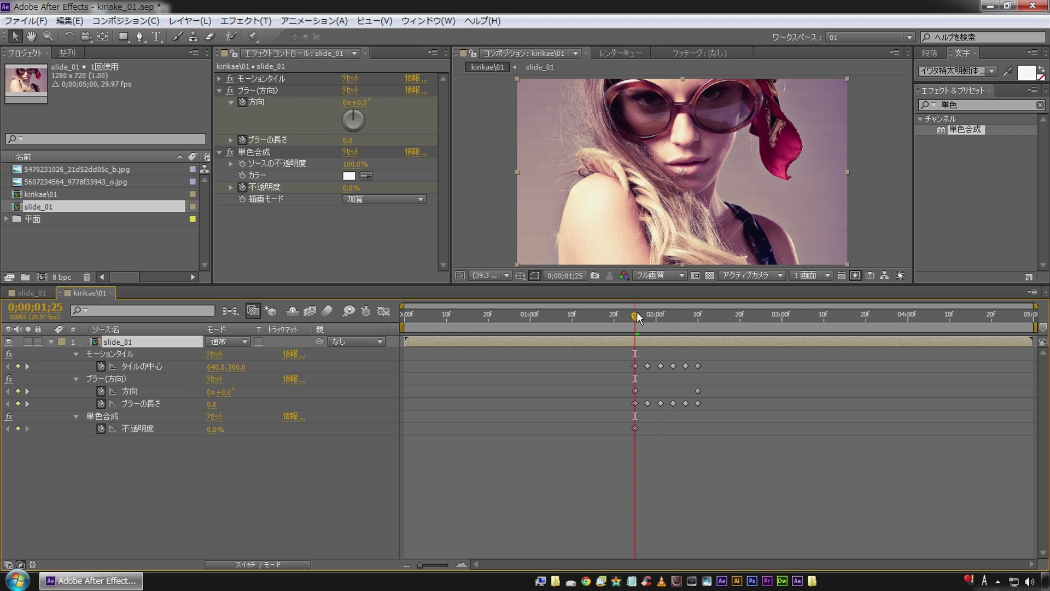
# Step: Key 単色合成 opacity up to about 55–60% at 2;00 and 2;07, and back to 0% at 2;04 and 2;09
pyautogui.moveTo(645, 315); pyautogui.dragTo(656, 315)
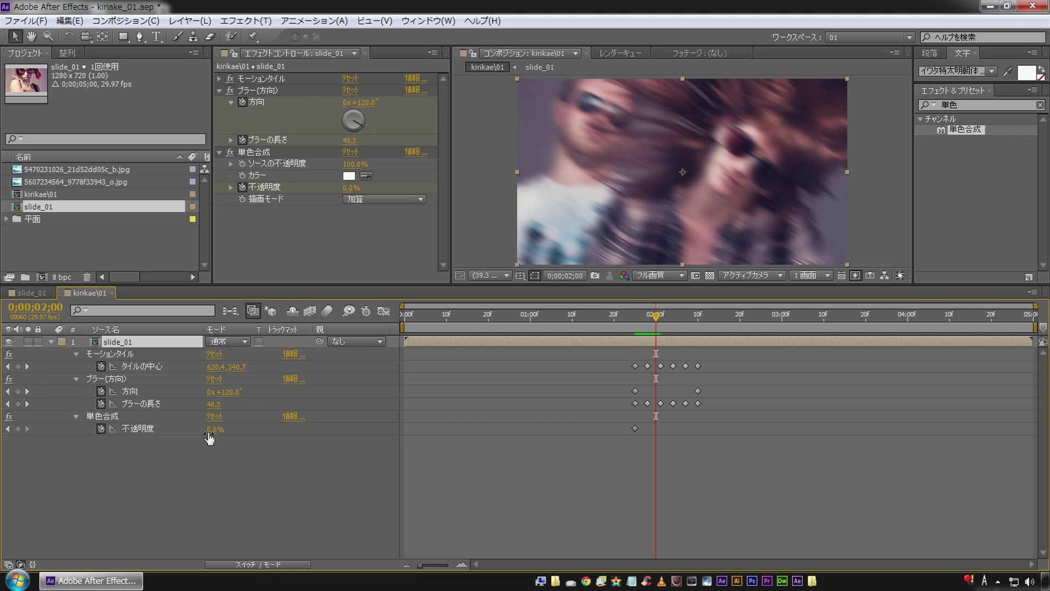
pyautogui.moveTo(215, 429); pyautogui.dragTo(248, 433)
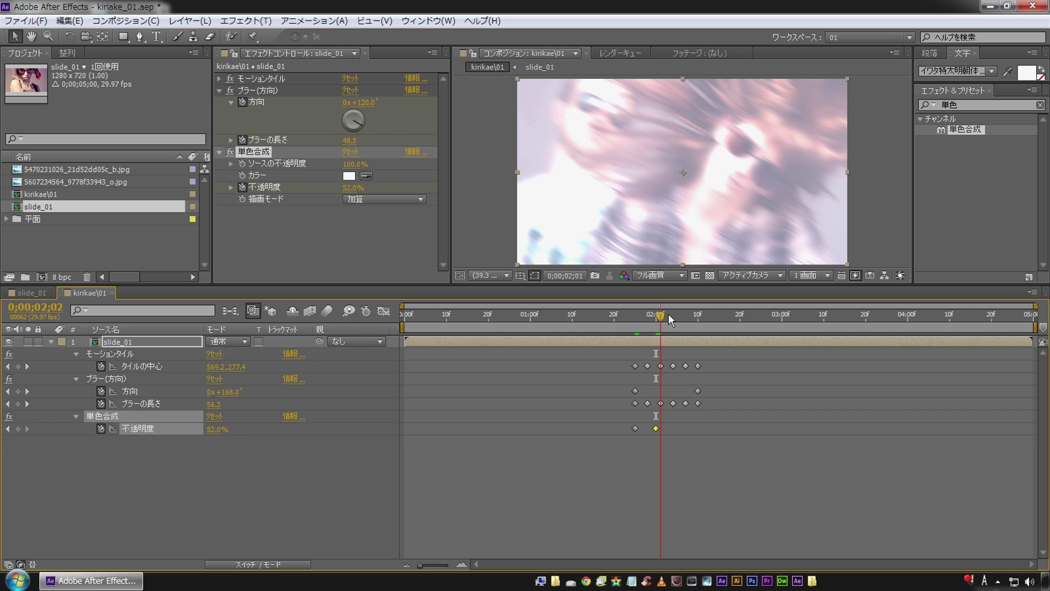
pyautogui.moveTo(664, 320); pyautogui.dragTo(674, 320)
pyautogui.moveTo(211, 432); pyautogui.dragTo(104, 465)
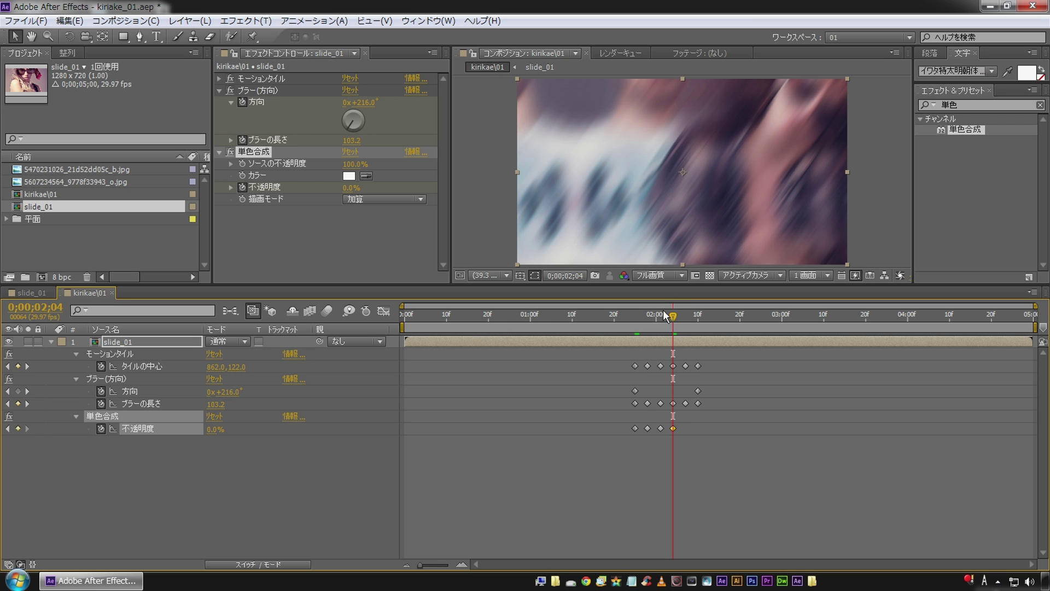
pyautogui.moveTo(673, 317); pyautogui.dragTo(685, 318)
pyautogui.moveTo(213, 430); pyautogui.dragTo(252, 431)
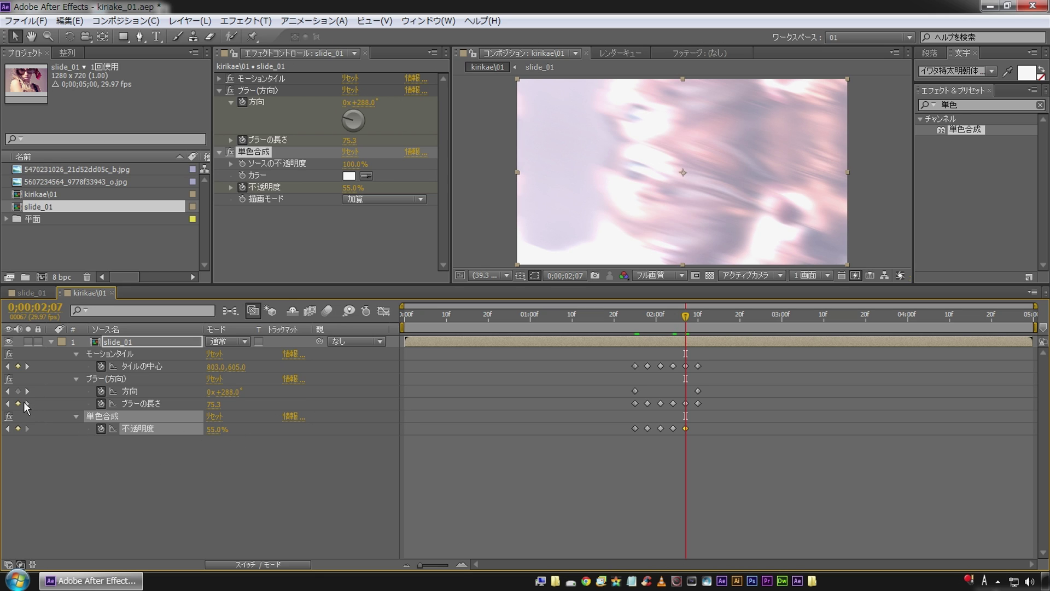
pyautogui.moveTo(691, 320); pyautogui.dragTo(698, 323)
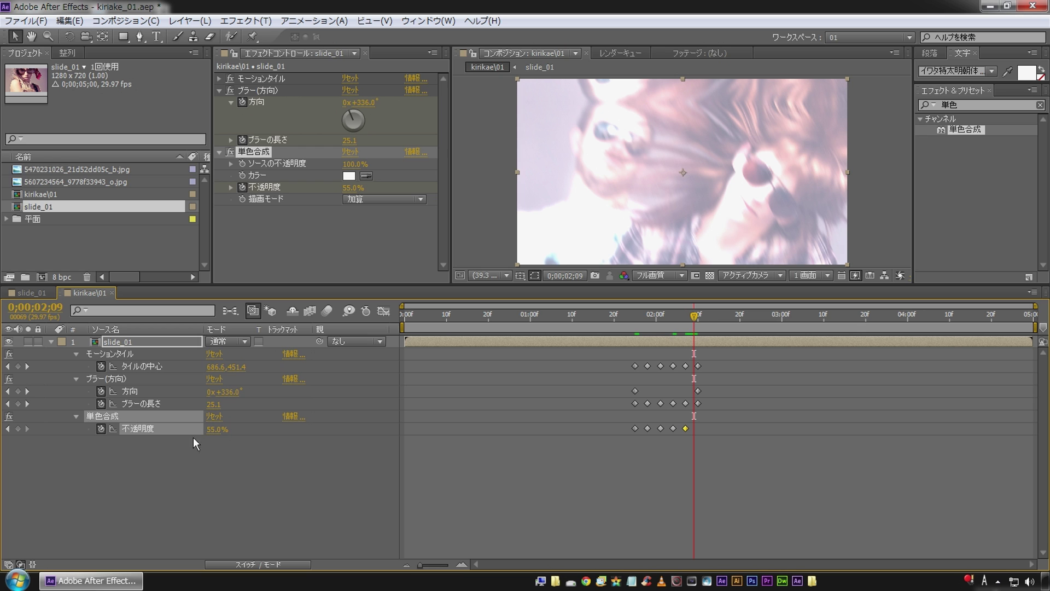
pyautogui.moveTo(215, 430); pyautogui.dragTo(137, 438)
# Step: Step through the new opacity keyframes to check the flashes, ending back at 2;00
pyautogui.click(564, 511)
pyautogui.click(632, 316)
pyautogui.press('k')
pyautogui.press('k')
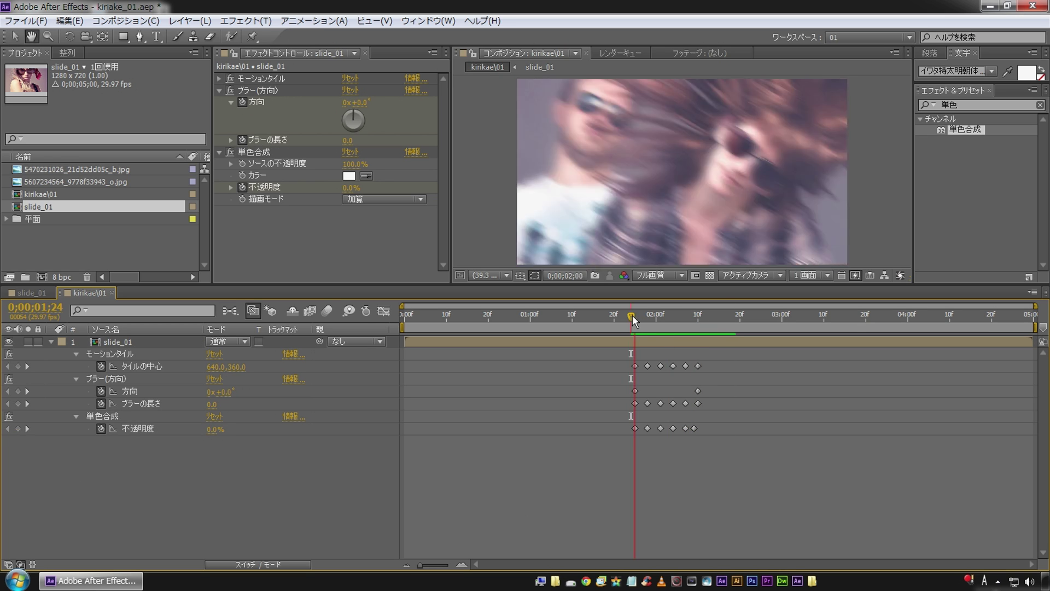
pyautogui.press('k')
pyautogui.press('k')
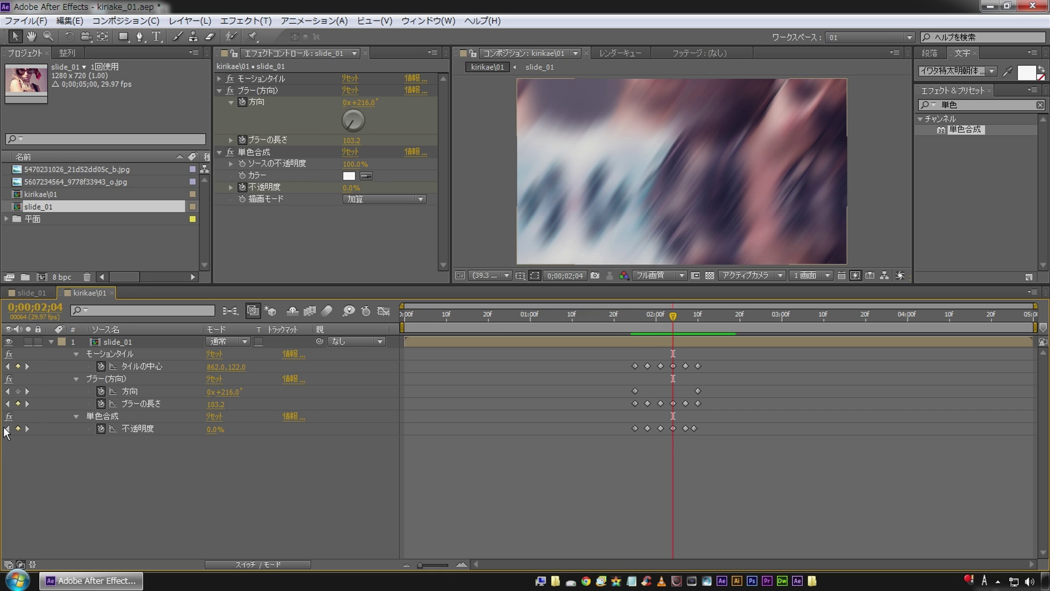
pyautogui.click(8, 430)
pyautogui.moveTo(661, 316); pyautogui.dragTo(640, 318)
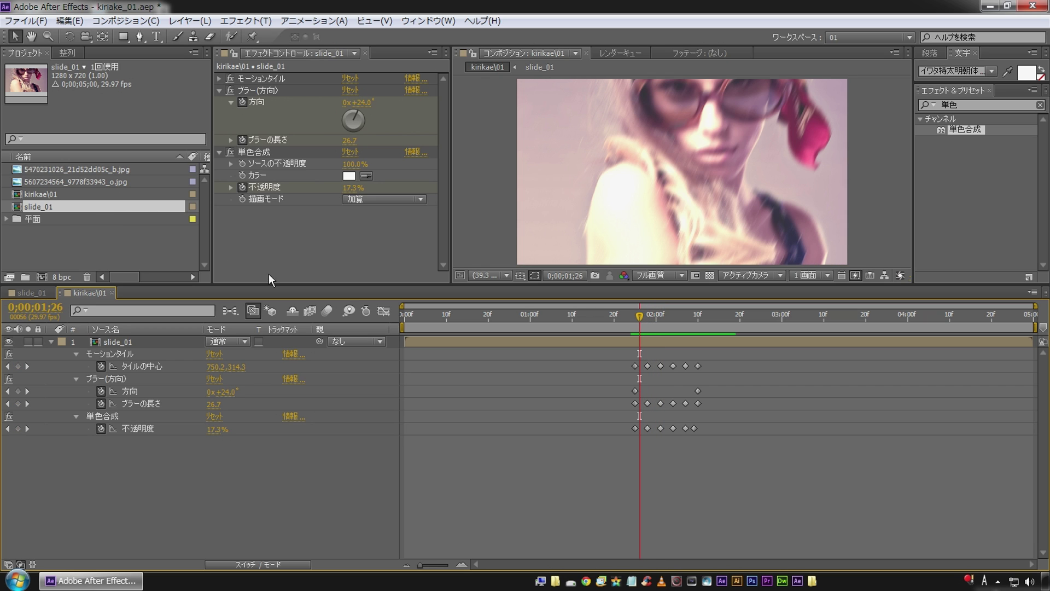
pyautogui.rightClick(245, 231)
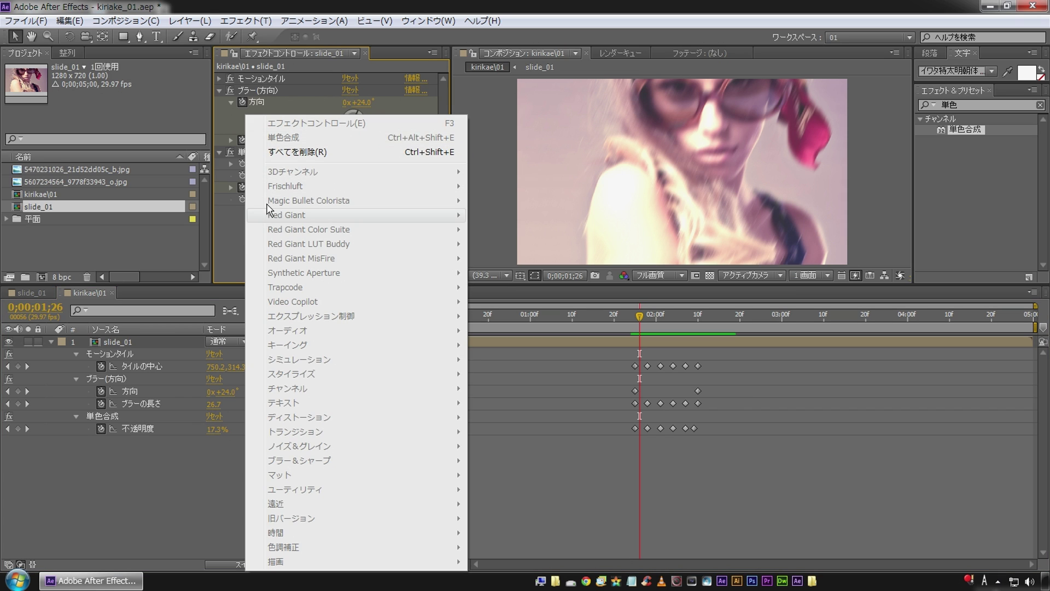
# Step: Apply a second 単色合成 effect to slide_01
pyautogui.press('Escape')
pyautogui.rightClick(293, 149)
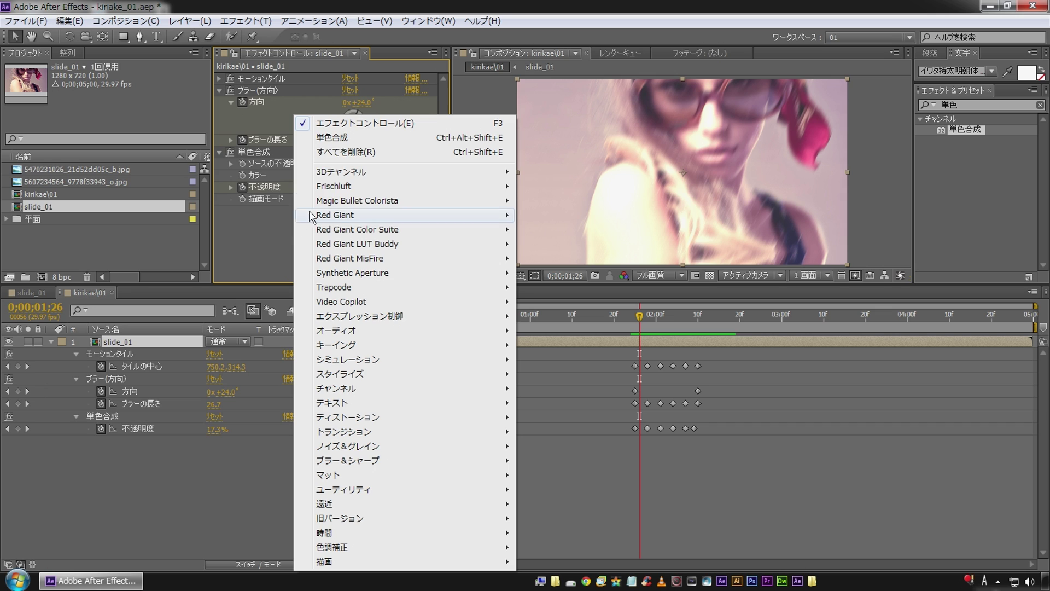
pyautogui.click(337, 140)
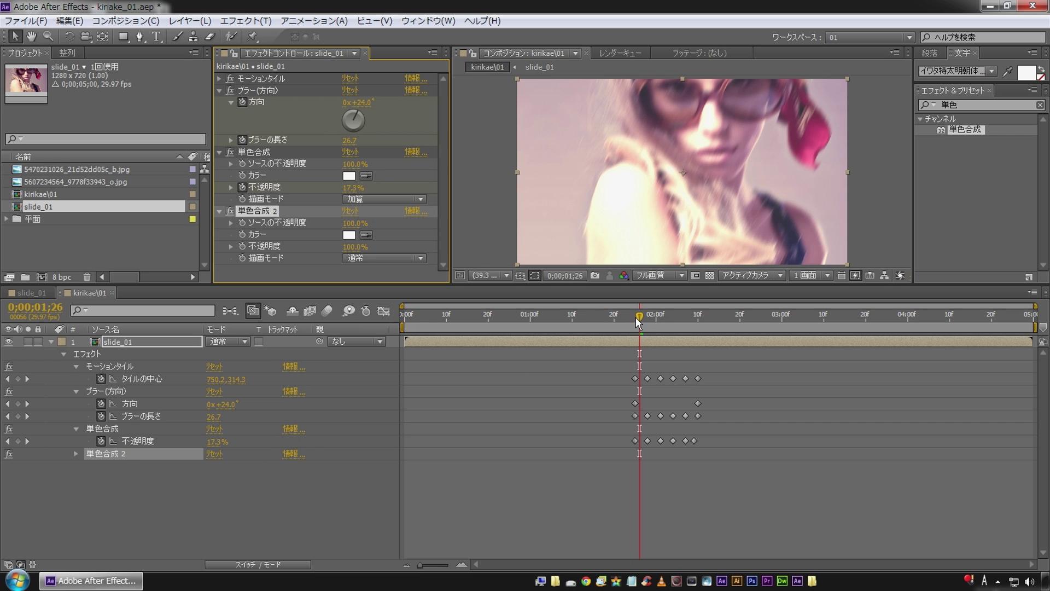
# Step: At 0;00;01;25, keyframe 単色合成 2 opacity at 0.0% and set its blend mode to 加算
pyautogui.moveTo(639, 317); pyautogui.dragTo(635, 317)
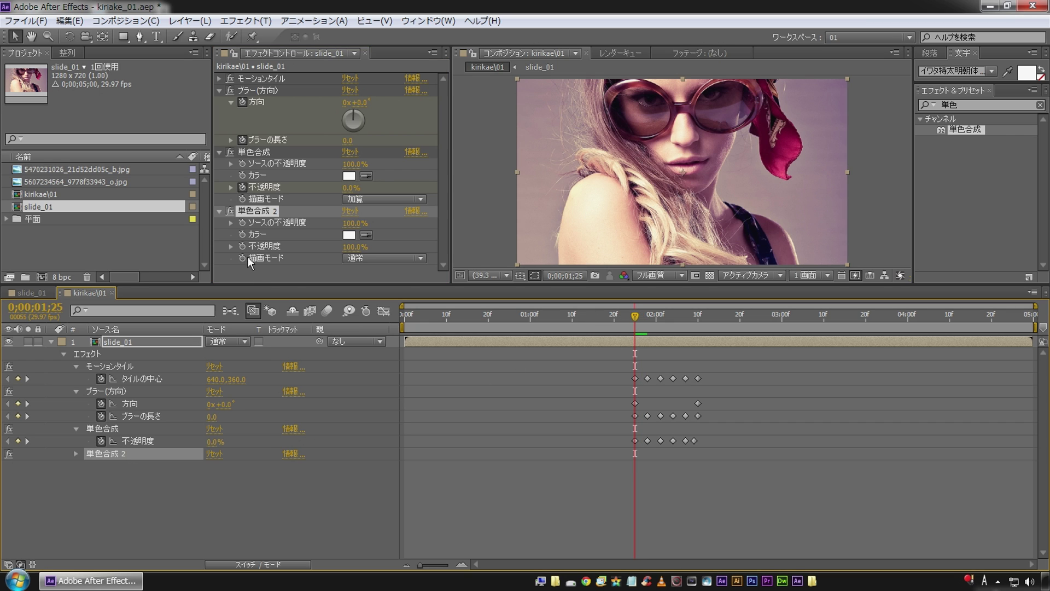
pyautogui.click(241, 246)
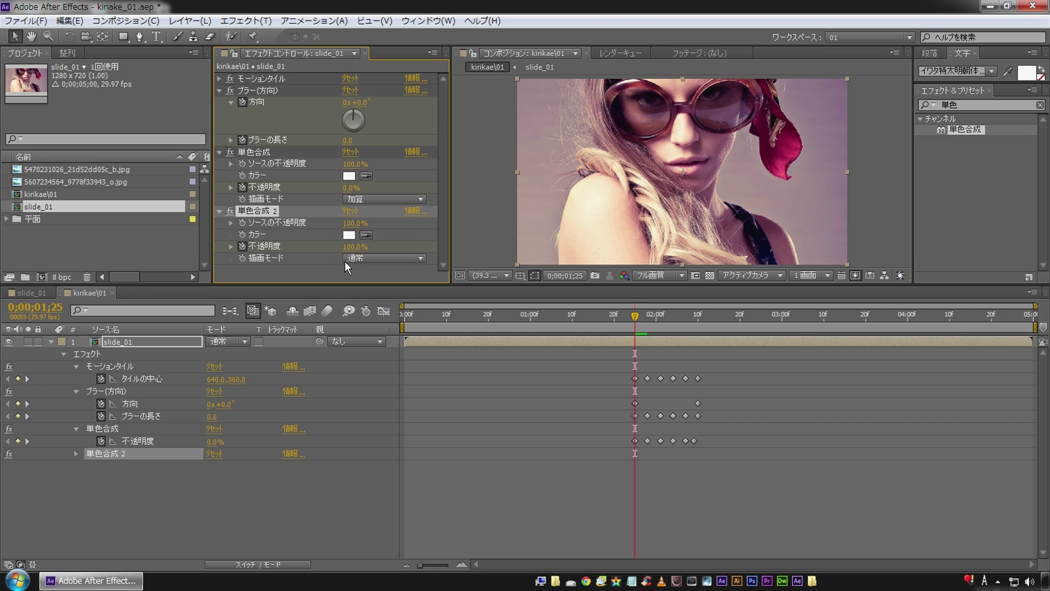
pyautogui.click(345, 261)
pyautogui.click(393, 297)
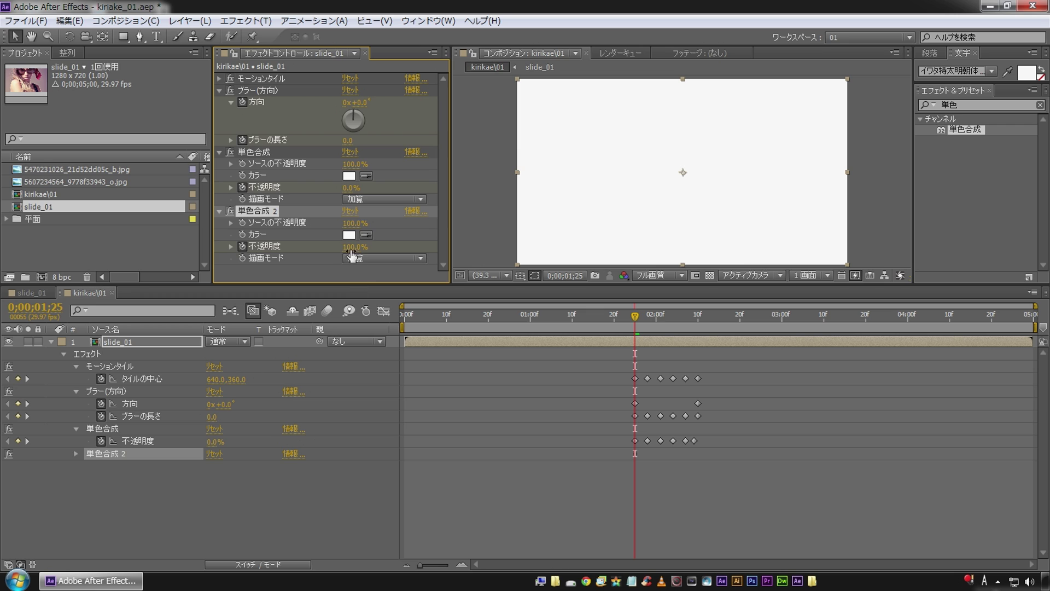
pyautogui.moveTo(351, 248); pyautogui.dragTo(157, 251)
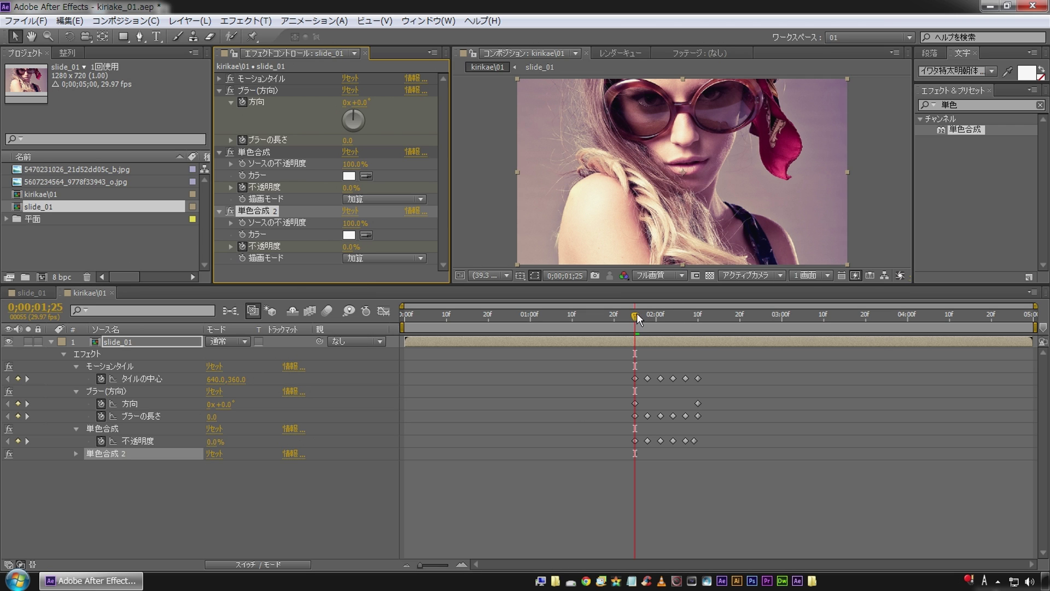
pyautogui.click(139, 346)
# Step: Show slide_01's keyframed properties and try faint 単色合成 2 opacity keys at 1;28 and 2;01
pyautogui.press('u')
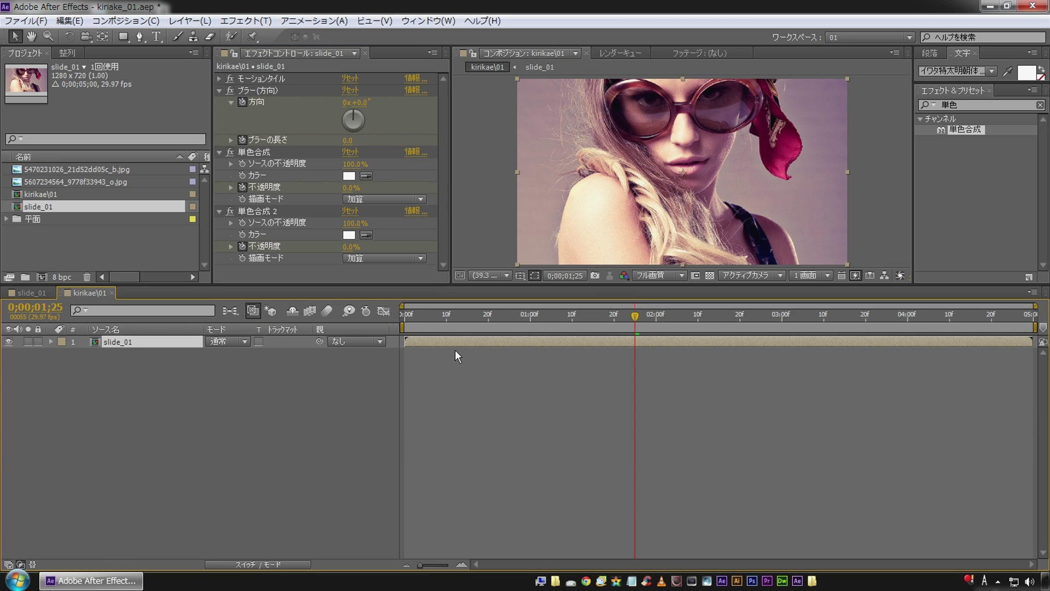
pyautogui.press('u')
pyautogui.press('u')
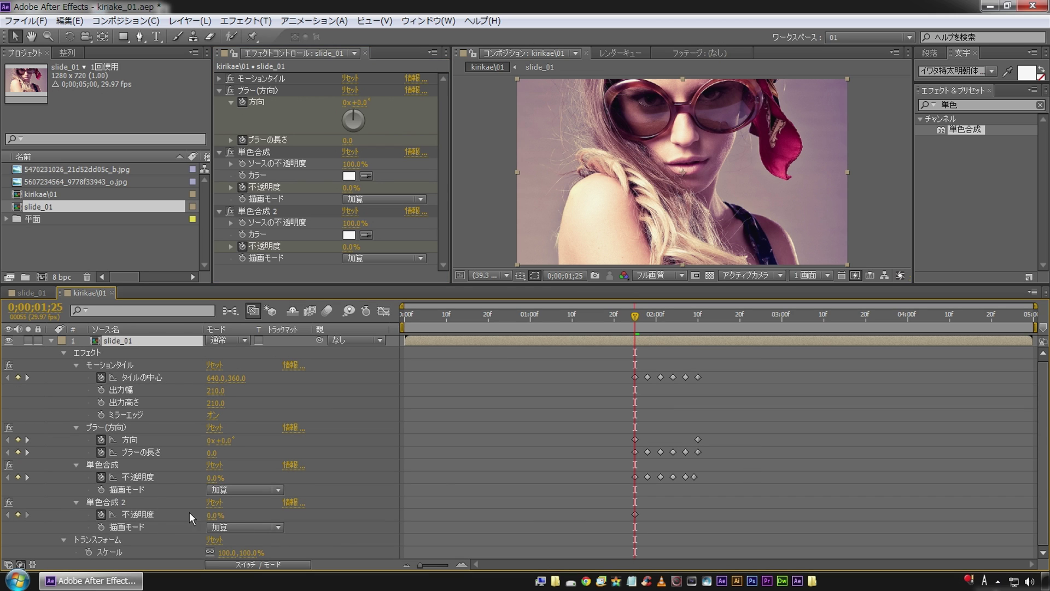
pyautogui.moveTo(635, 316); pyautogui.dragTo(649, 317)
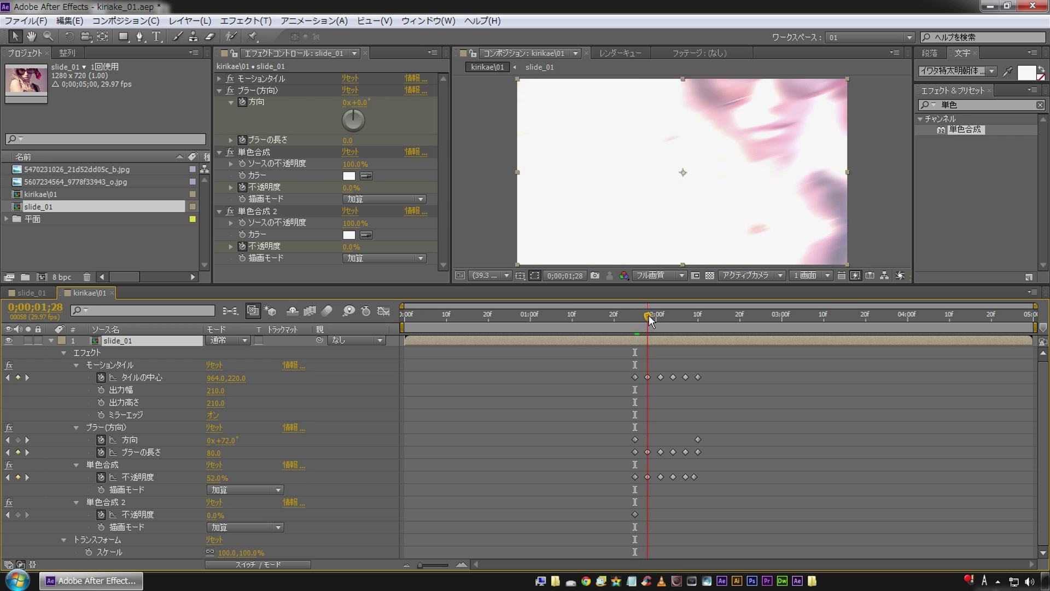
pyautogui.moveTo(214, 516); pyautogui.dragTo(236, 516)
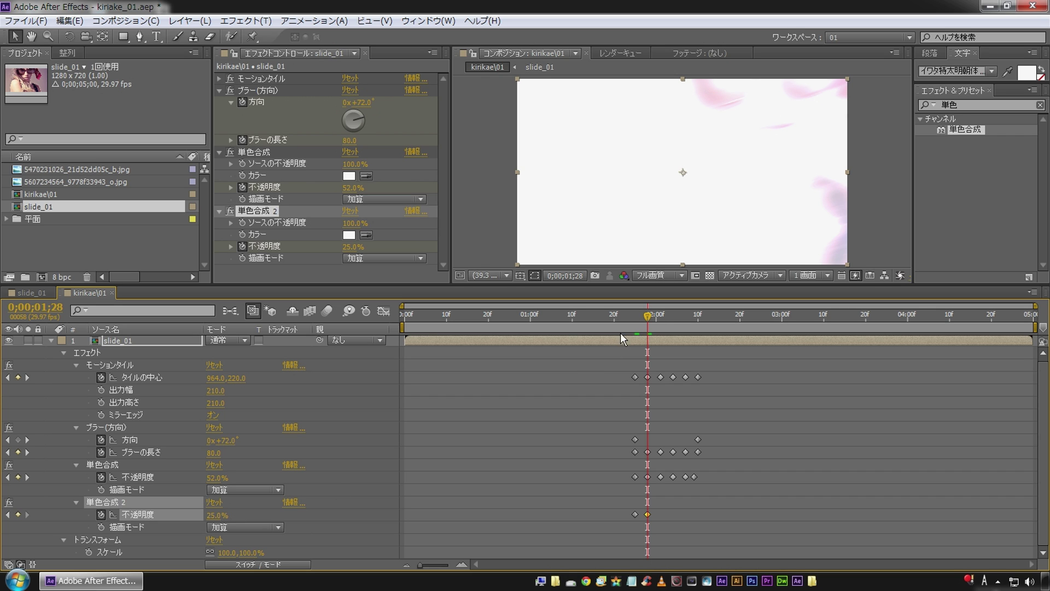
pyautogui.click(655, 321)
pyautogui.moveTo(656, 324); pyautogui.dragTo(661, 322)
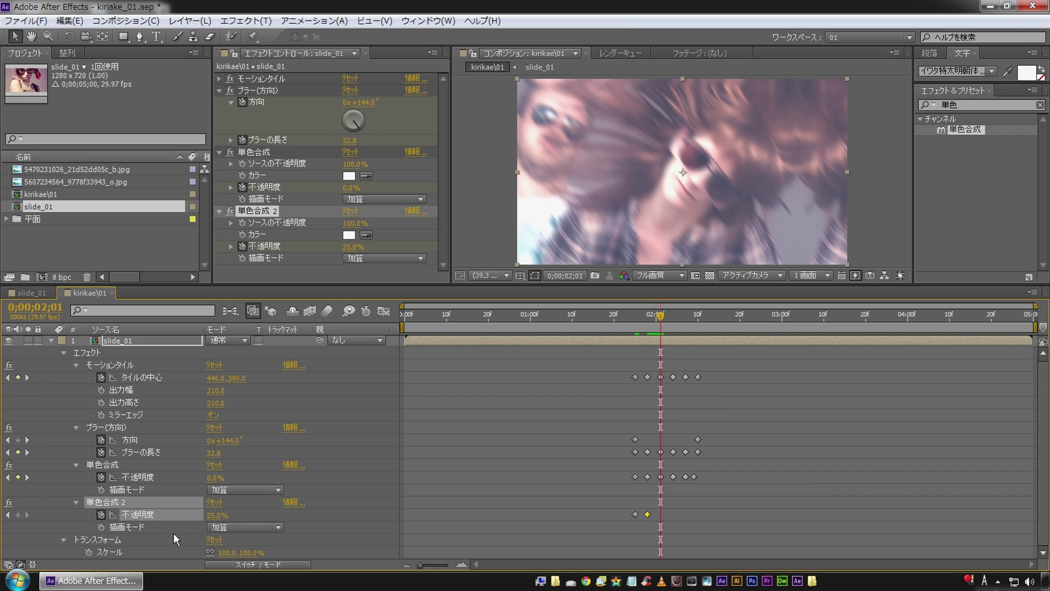
pyautogui.moveTo(217, 516); pyautogui.dragTo(197, 517)
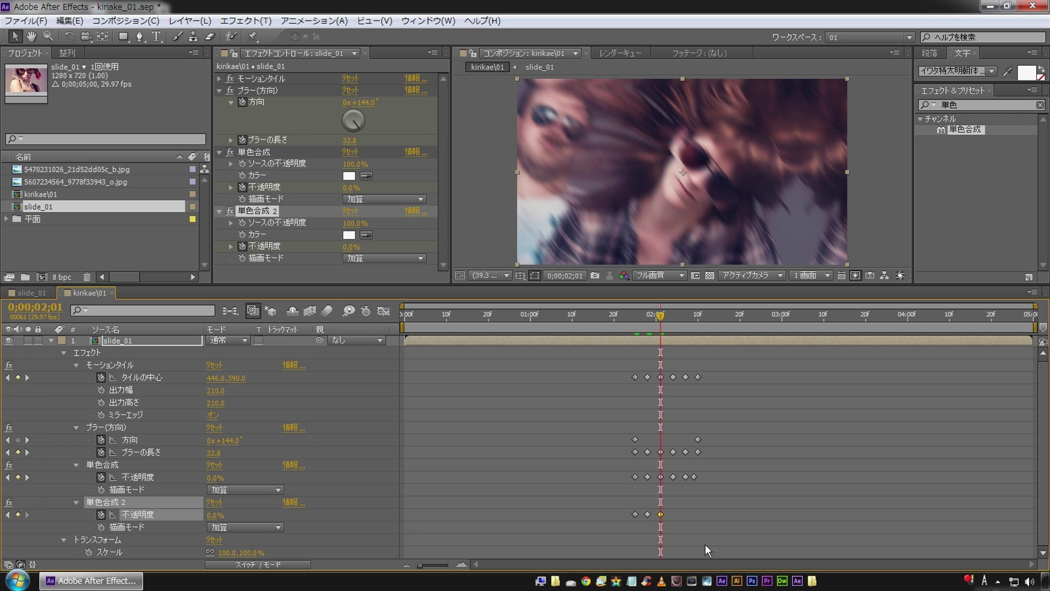
# Step: Key 単色合成 2 opacity at 0% on 2;05, 21% on 2;07 and 0% on 2;09
pyautogui.moveTo(656, 309); pyautogui.dragTo(677, 315)
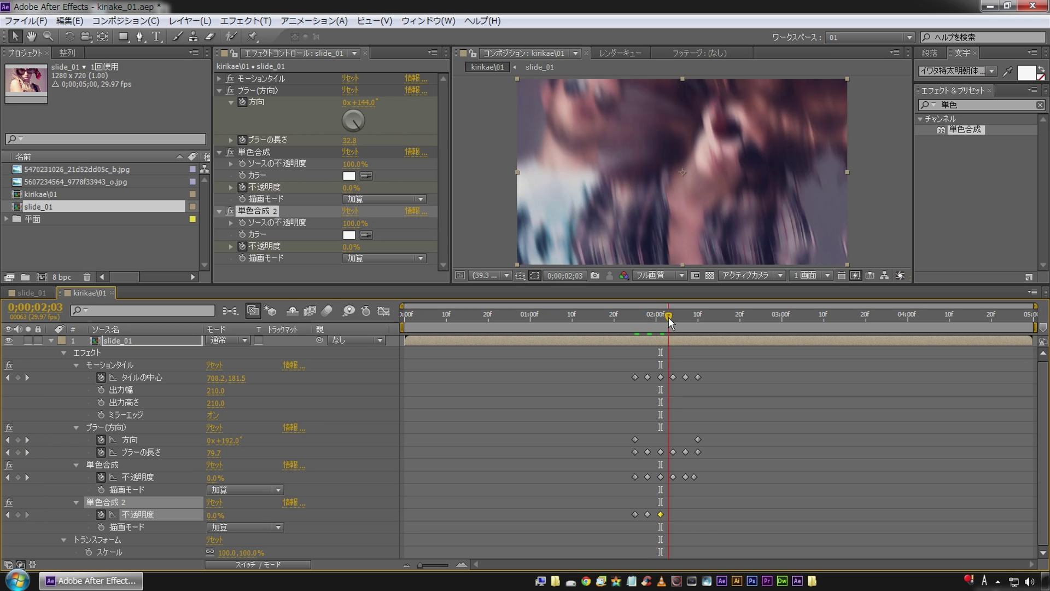
pyautogui.click(18, 515)
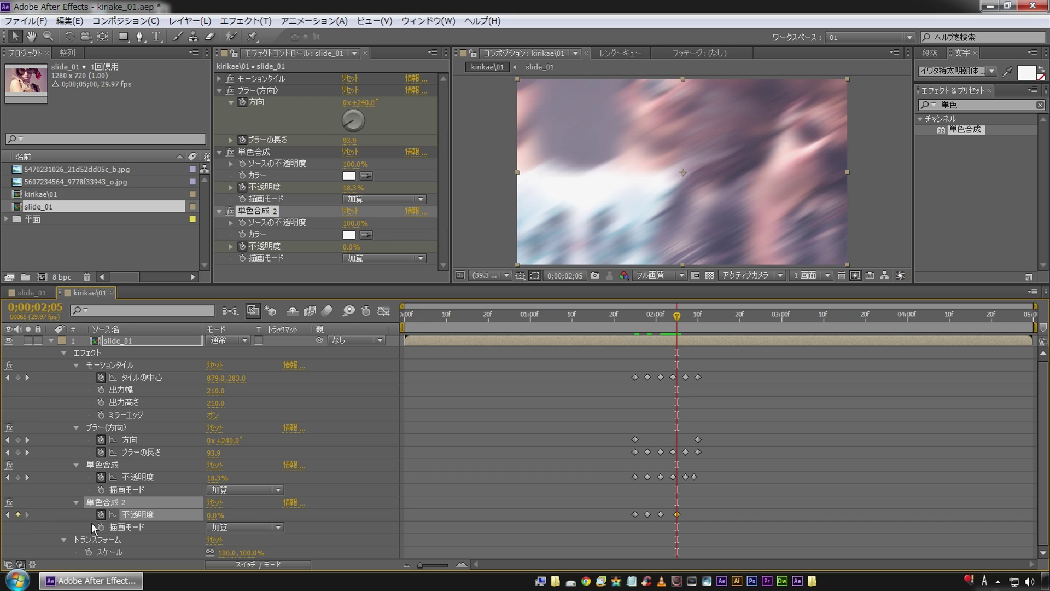
pyautogui.moveTo(674, 317); pyautogui.dragTo(686, 317)
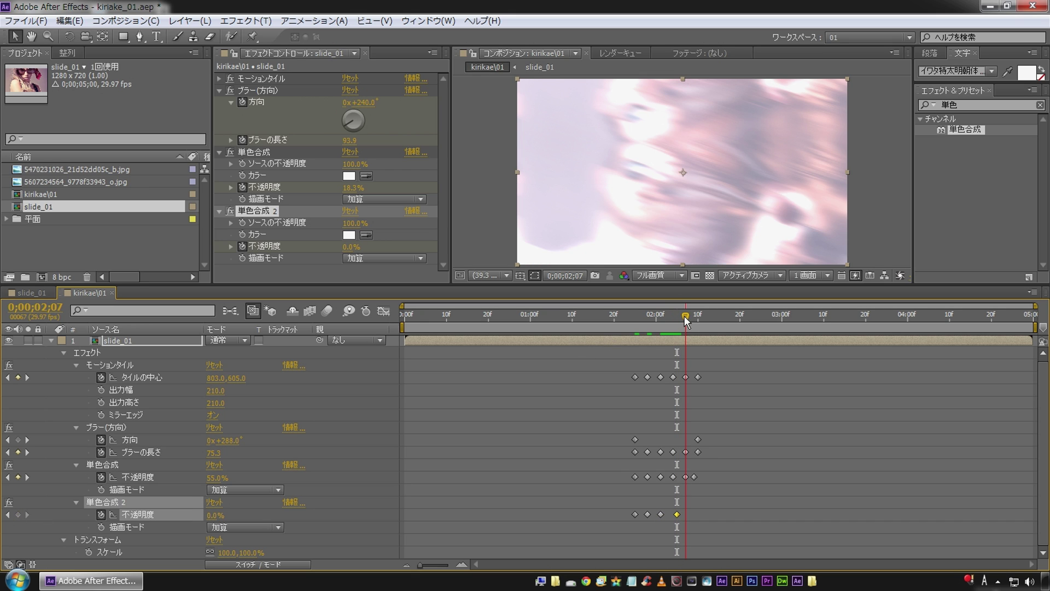
pyautogui.moveTo(214, 515); pyautogui.dragTo(226, 515)
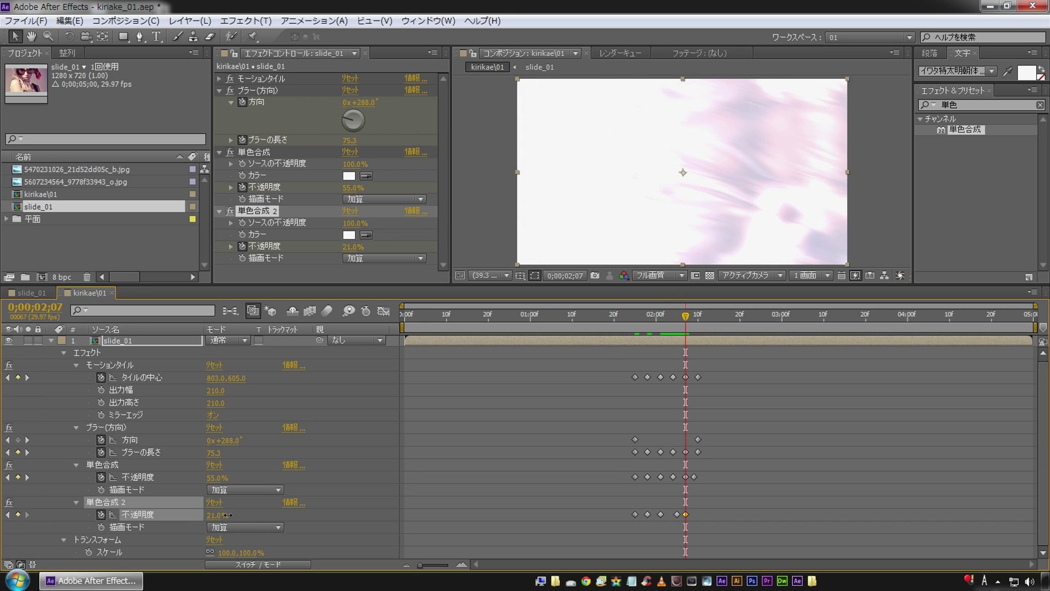
pyautogui.moveTo(688, 314); pyautogui.dragTo(694, 315)
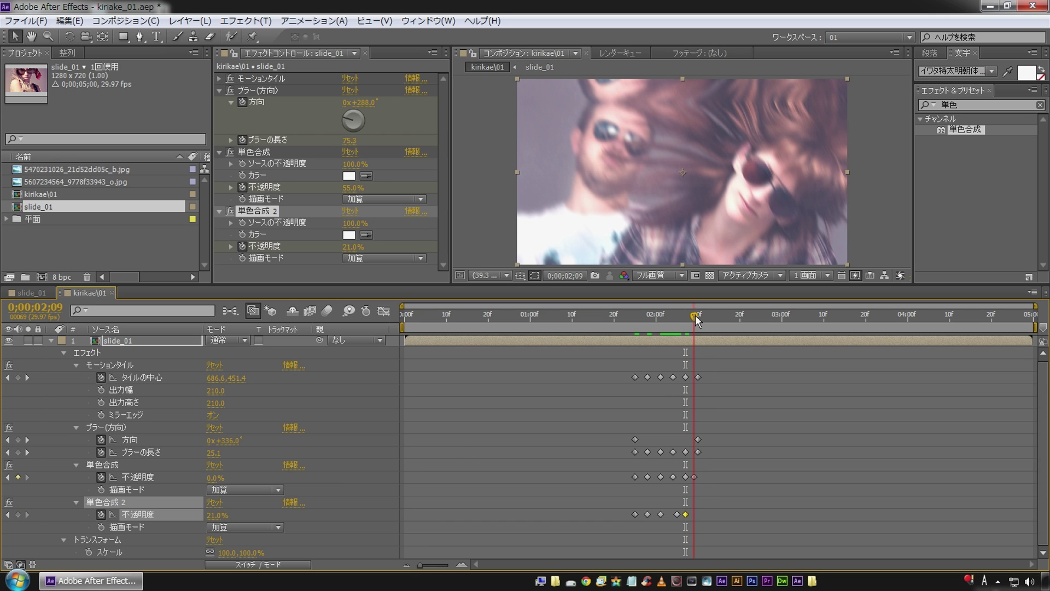
pyautogui.moveTo(213, 517); pyautogui.dragTo(158, 513)
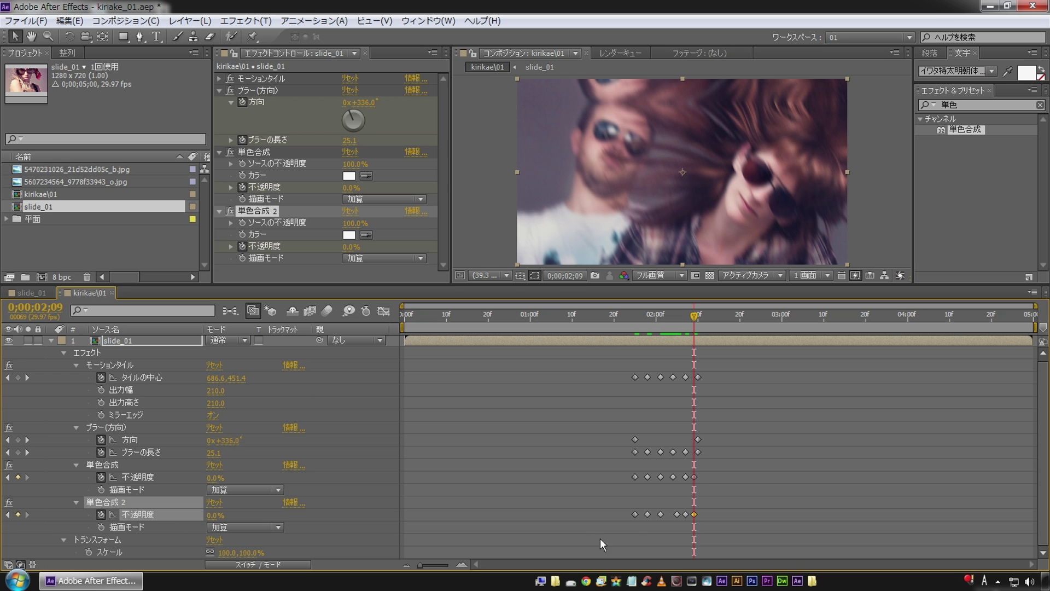
pyautogui.moveTo(672, 497); pyautogui.dragTo(703, 528)
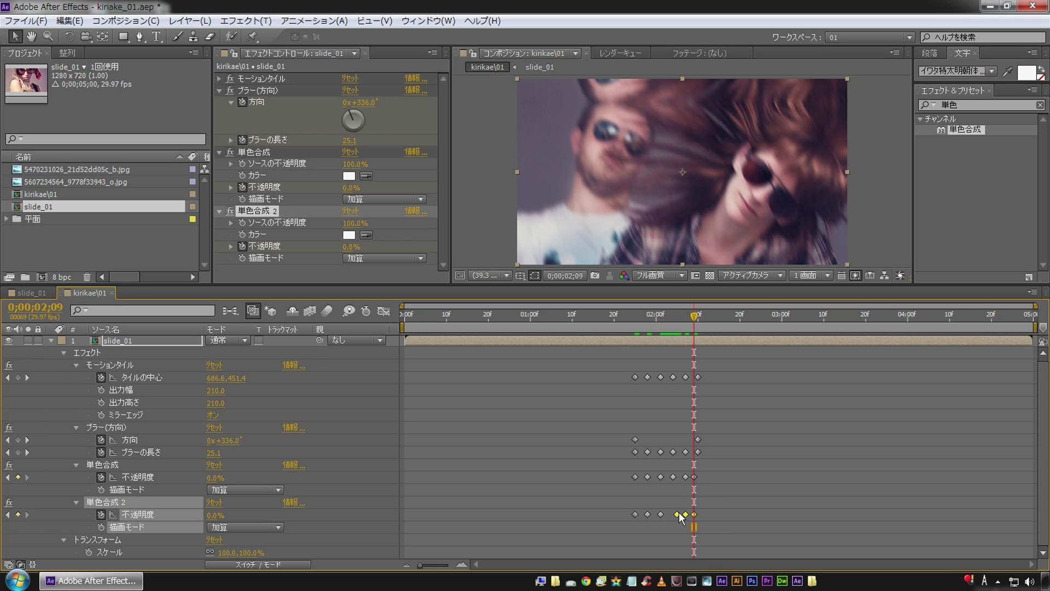
pyautogui.moveTo(624, 504)
pyautogui.mouseDown()
pyautogui.moveTo(661, 512)
pyautogui.moveTo(655, 523)
pyautogui.moveTo(700, 523)
pyautogui.mouseUp()
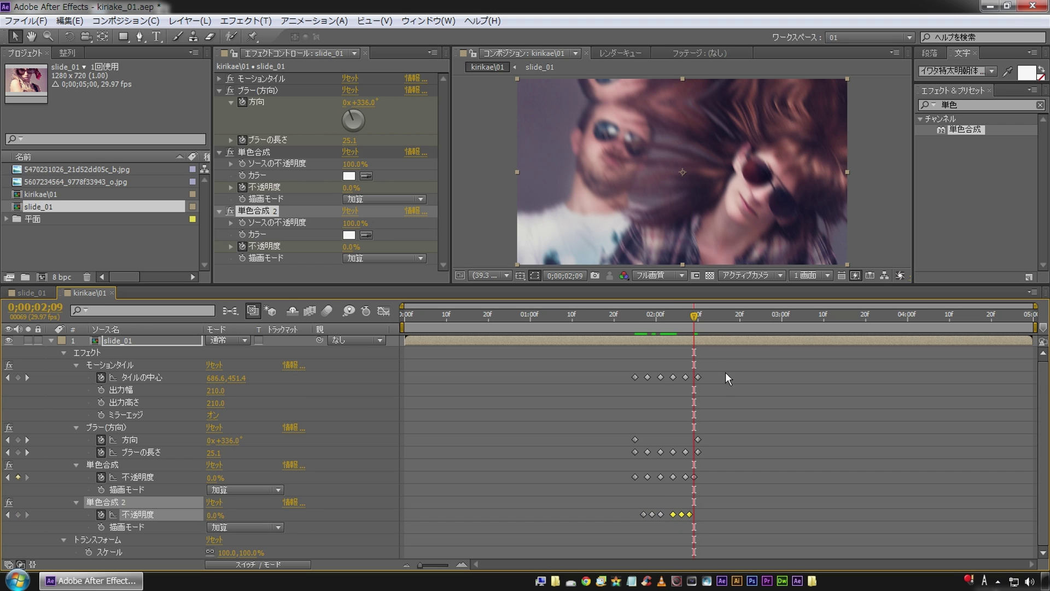
pyautogui.moveTo(681, 321); pyautogui.dragTo(682, 318)
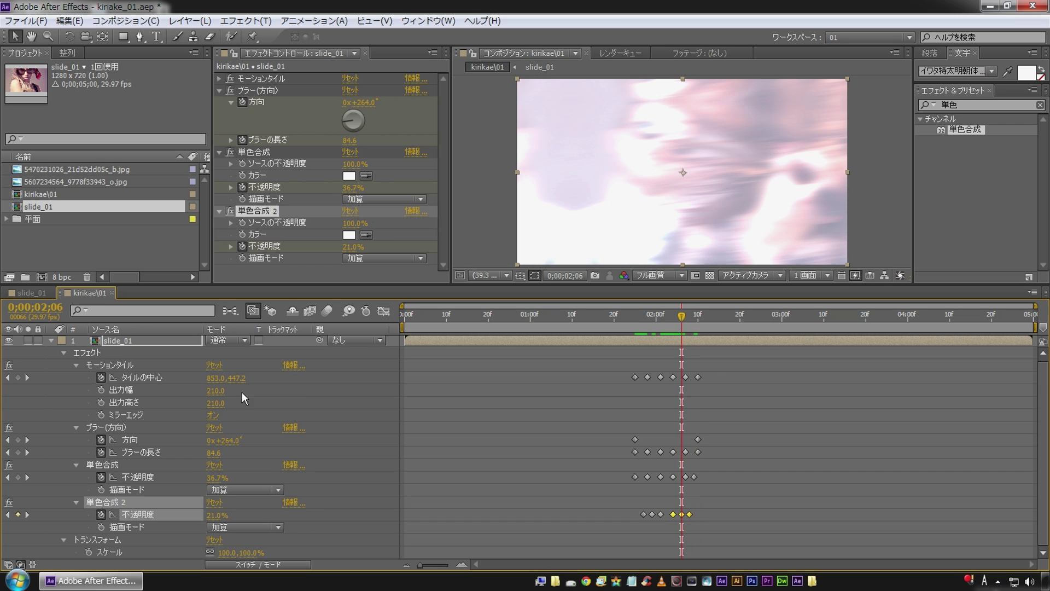
# Step: Change the second 単色合成 colour from white to dark blue (#003181)
pyautogui.click(27, 515)
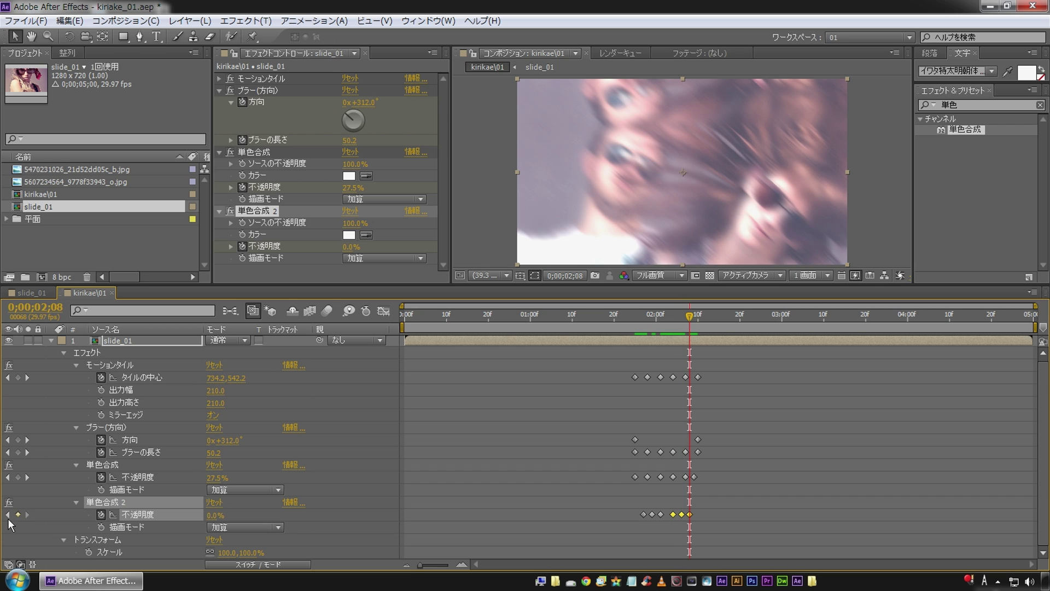
pyautogui.click(8, 514)
pyautogui.click(347, 235)
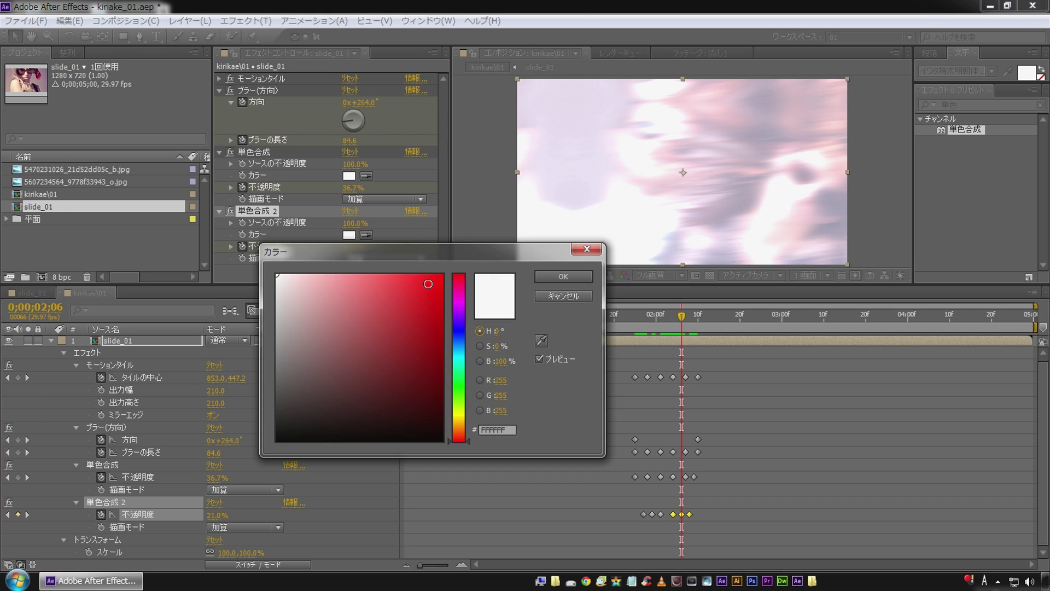
pyautogui.click(459, 340)
pyautogui.click(420, 360)
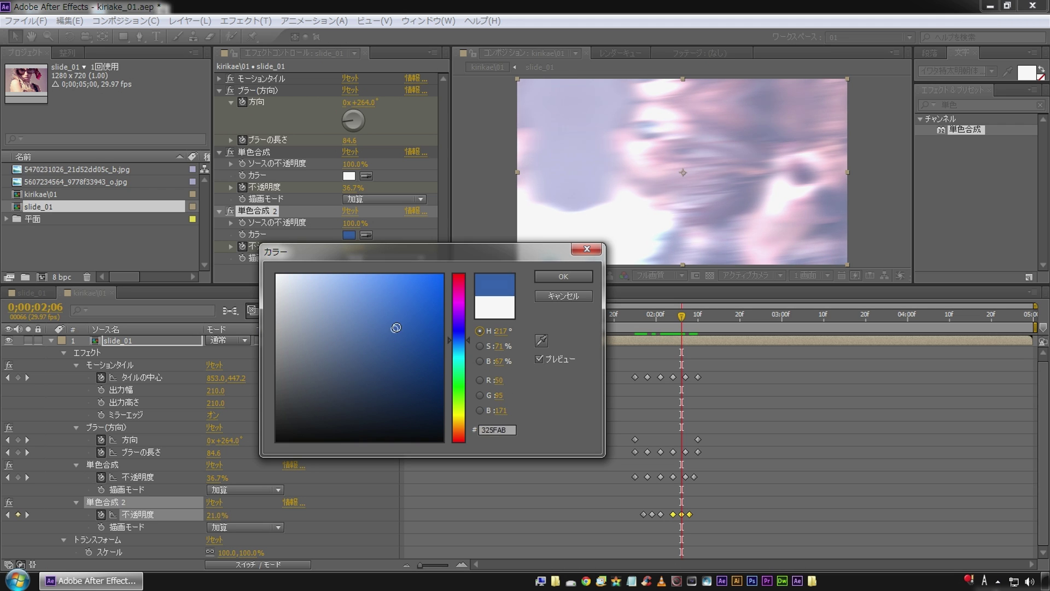
pyautogui.moveTo(440, 351); pyautogui.dragTo(465, 325)
pyautogui.moveTo(405, 336); pyautogui.dragTo(470, 356)
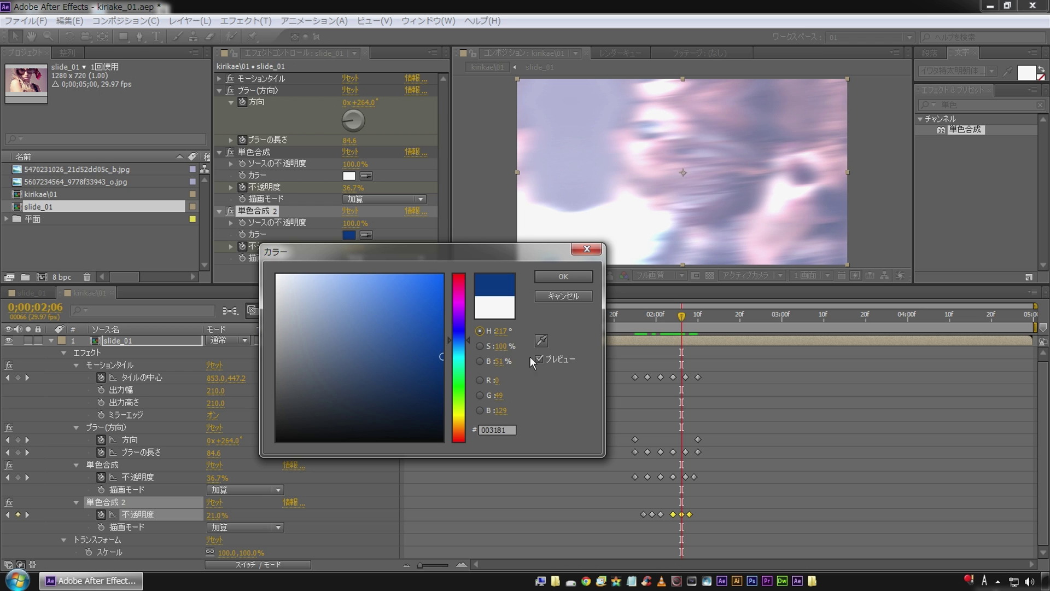
pyautogui.click(586, 279)
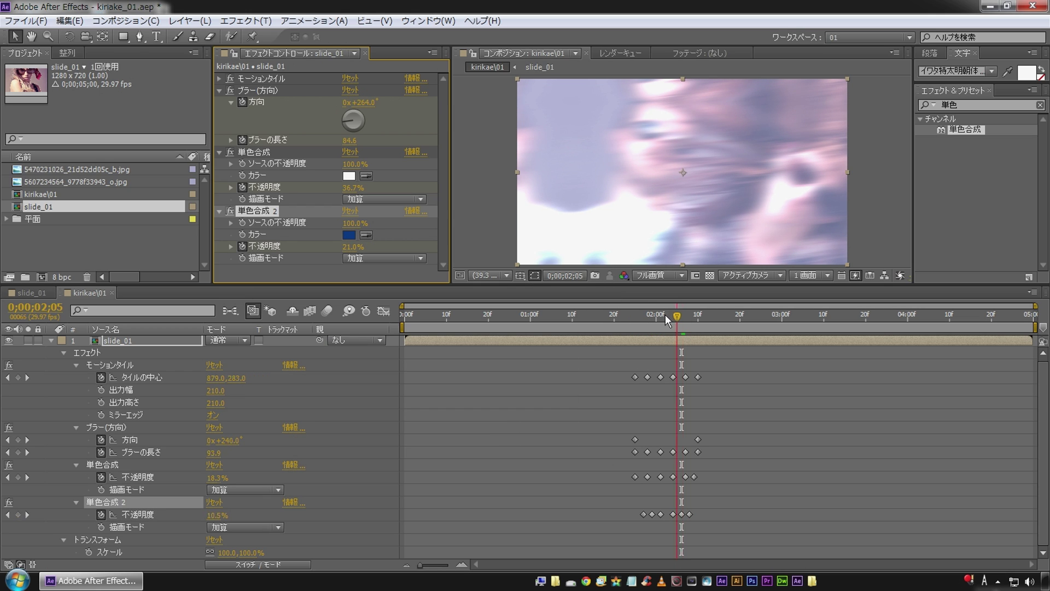
# Step: Preview the transition from 1;24, then collapse slide_01's properties and return to the start
pyautogui.moveTo(676, 320); pyautogui.dragTo(627, 320)
pyautogui.press('space')
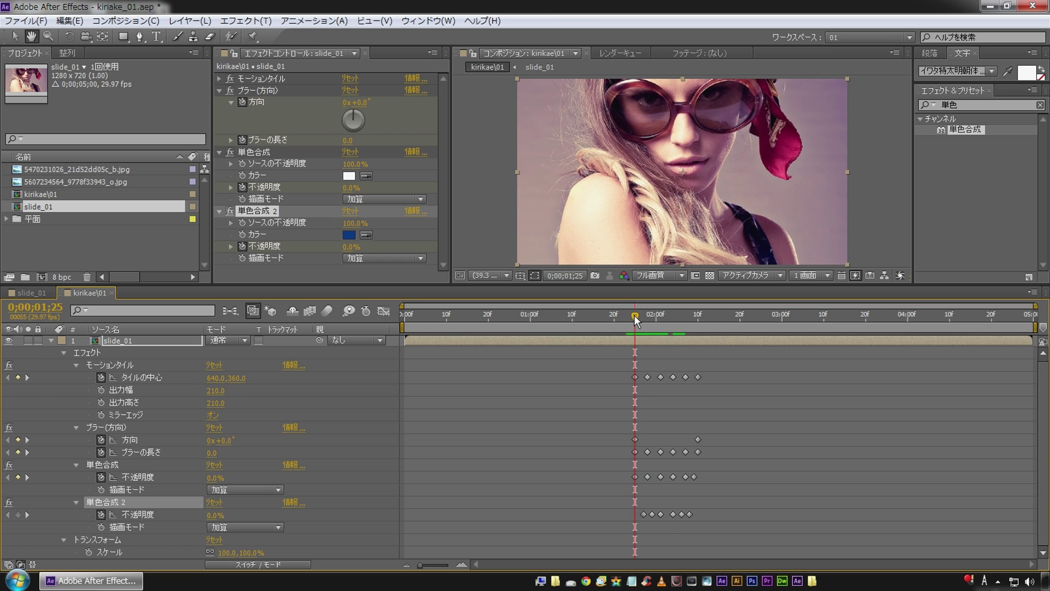
pyautogui.click(632, 320)
pyautogui.press('space')
pyautogui.press('space')
pyautogui.press('space')
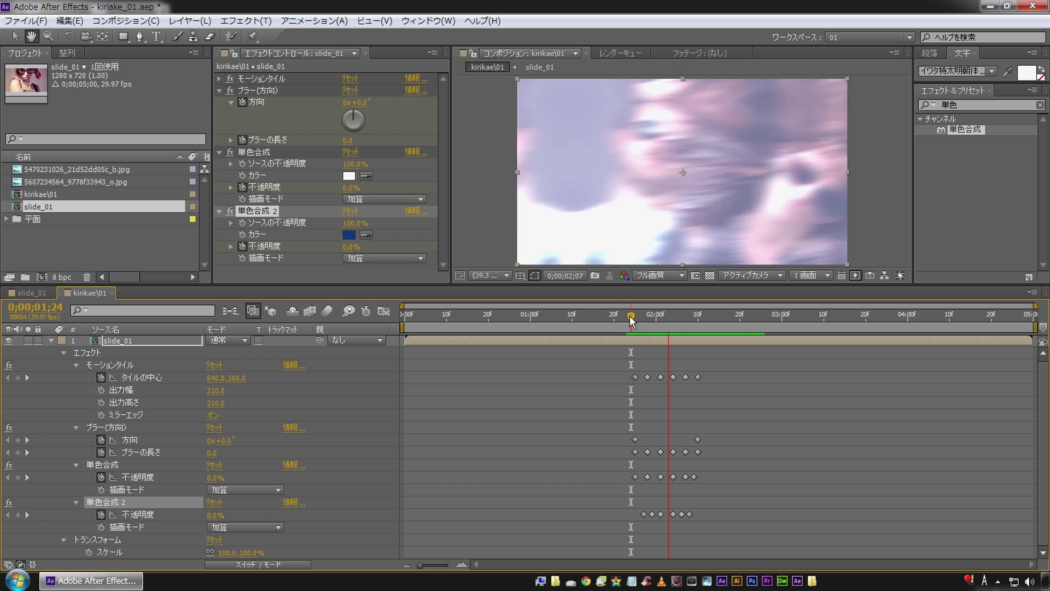
pyautogui.press('space')
pyautogui.click(137, 345)
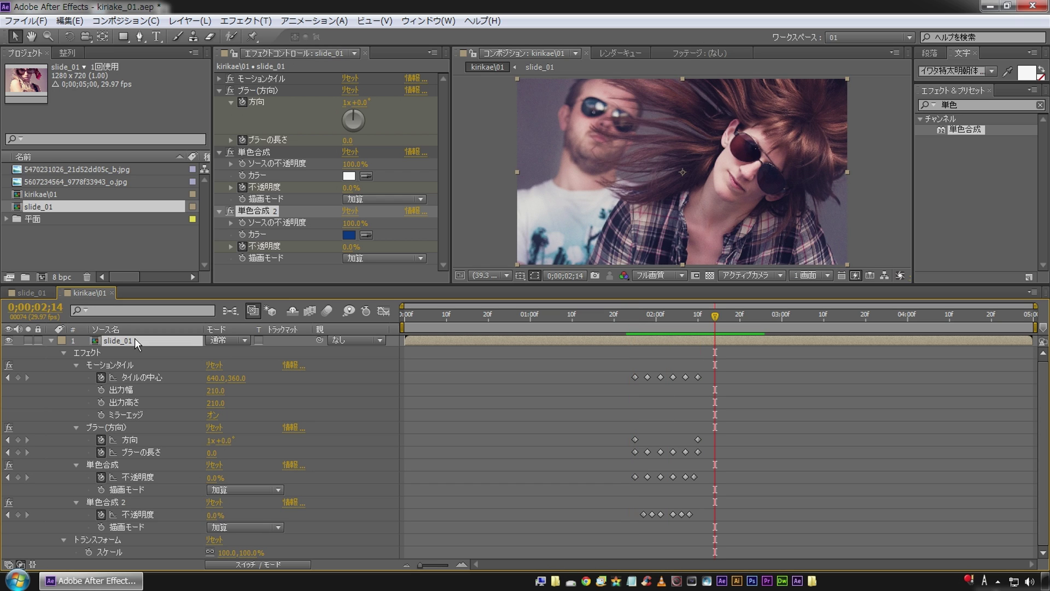
pyautogui.click(51, 342)
pyautogui.moveTo(681, 318); pyautogui.dragTo(236, 359)
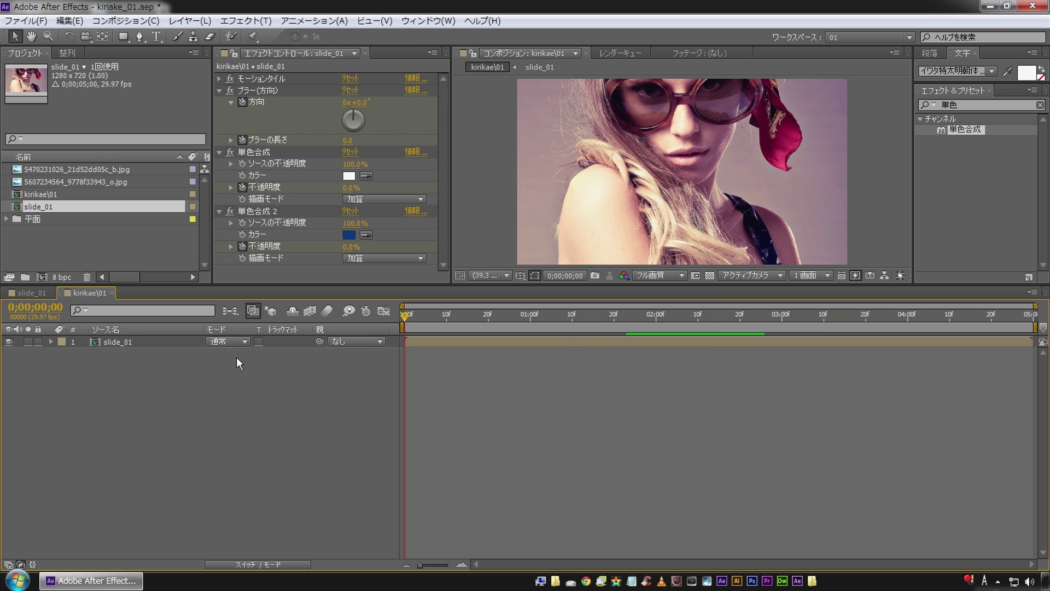
# Step: Play the slideshow, then reveal only slide_01's keyframed properties and go to 2;00
pyautogui.press('space')
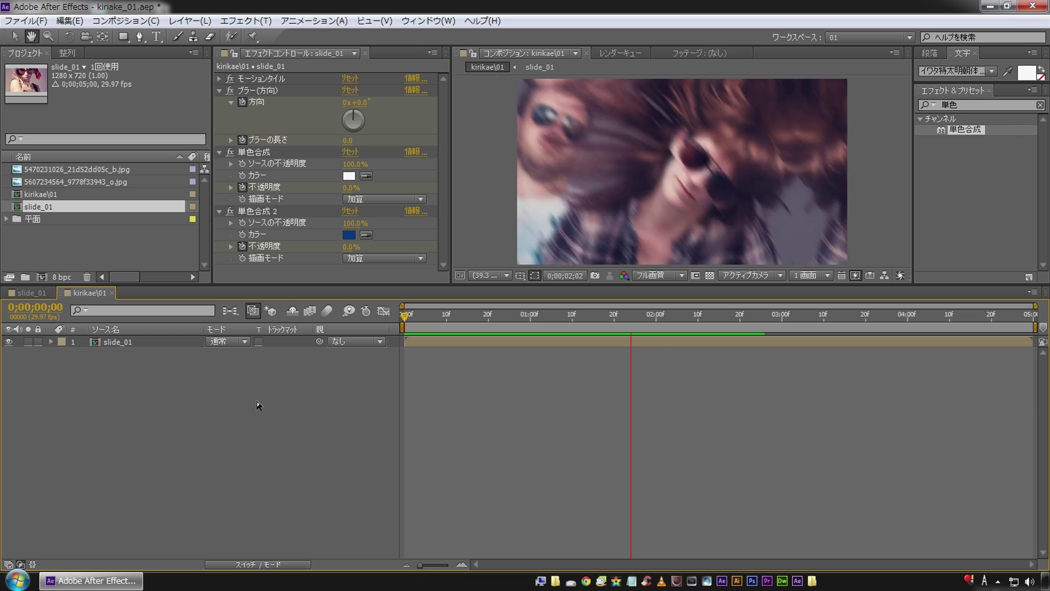
pyautogui.click(121, 344)
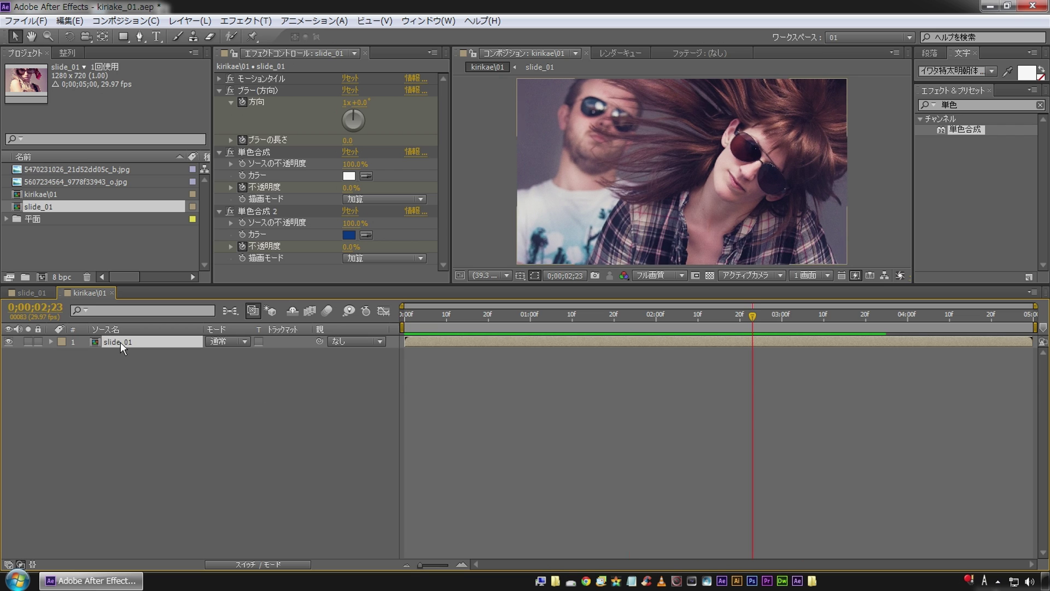
pyautogui.press('u')
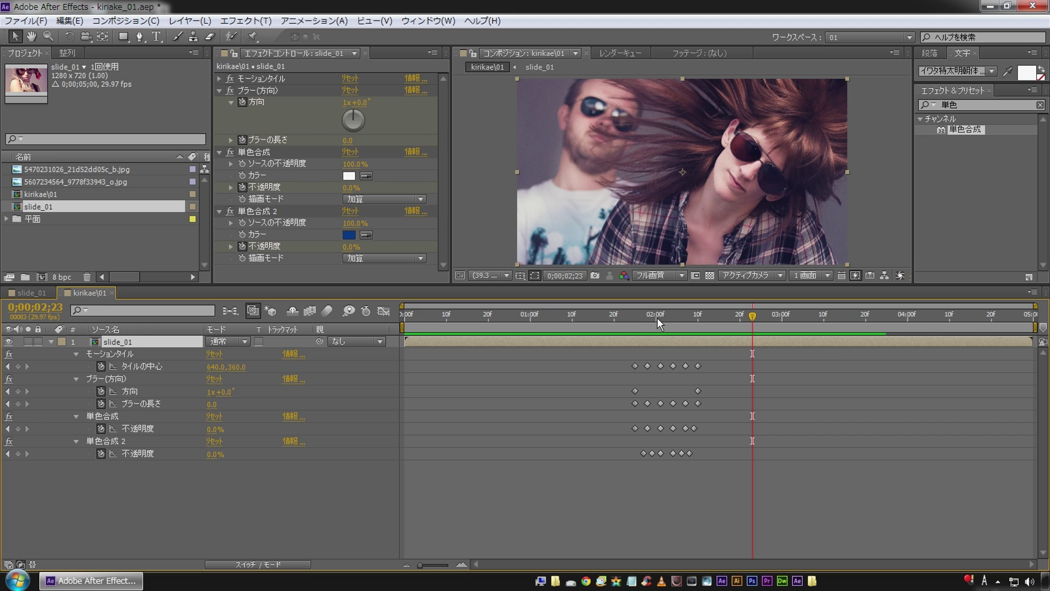
pyautogui.click(658, 322)
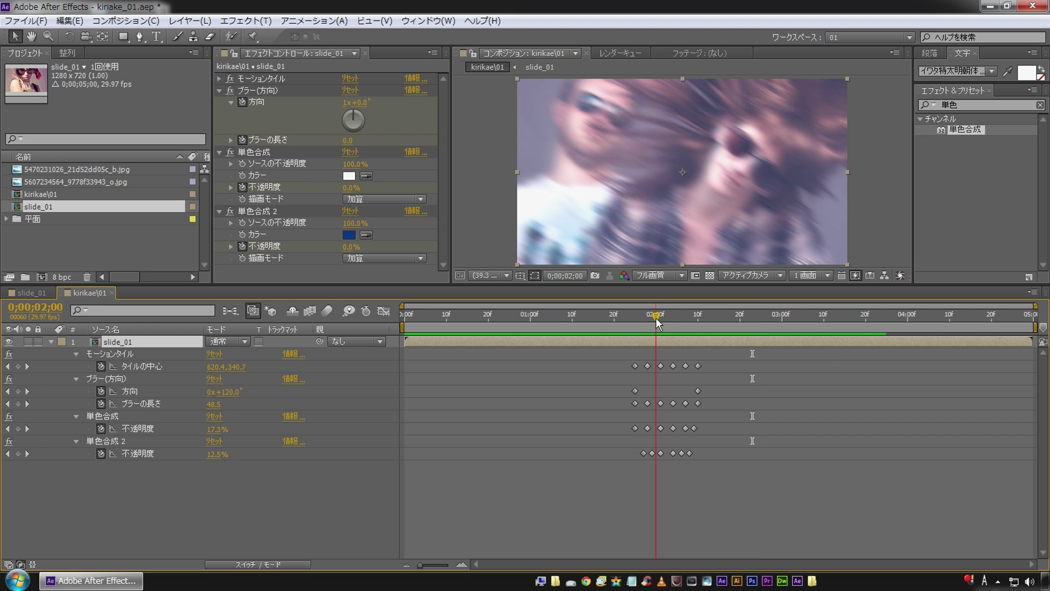
# Step: Shift all transition keyframes together about two frames earlier, then go to 1;22
pyautogui.moveTo(605, 353); pyautogui.dragTo(761, 502)
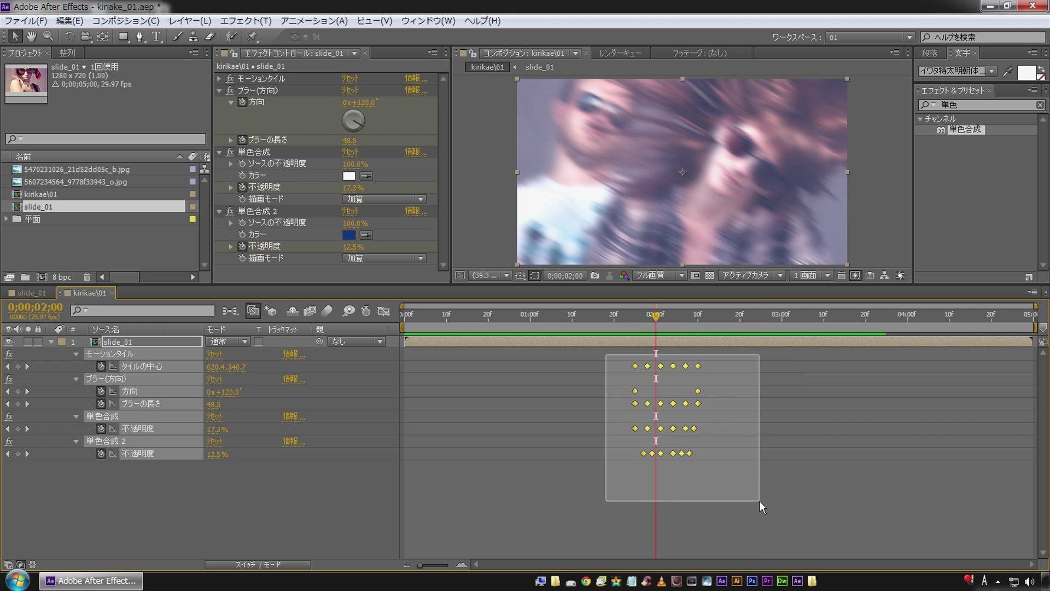
pyautogui.moveTo(700, 364); pyautogui.dragTo(688, 362)
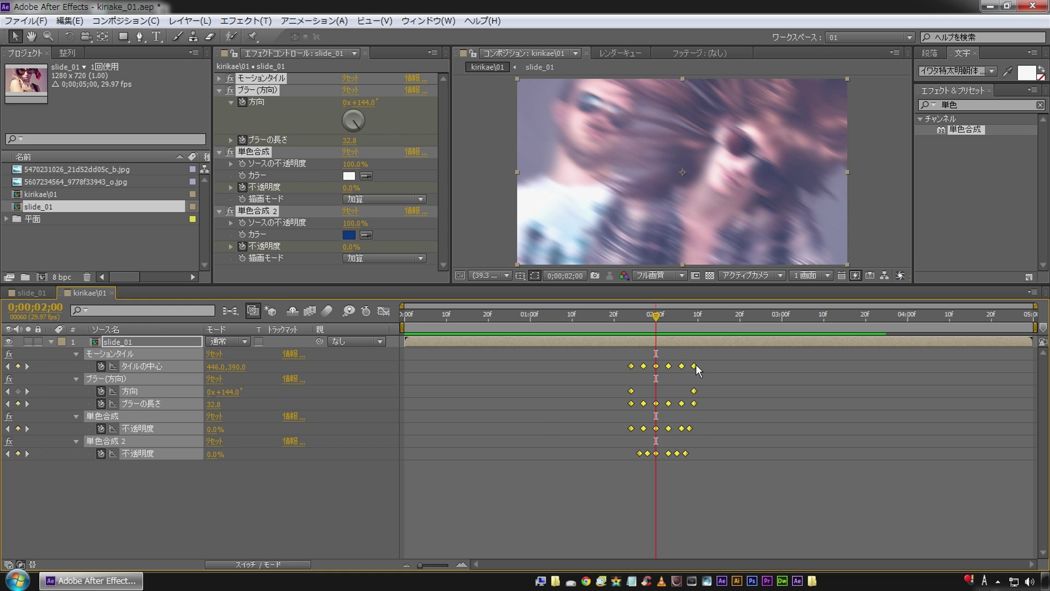
pyautogui.moveTo(689, 363); pyautogui.dragTo(690, 362)
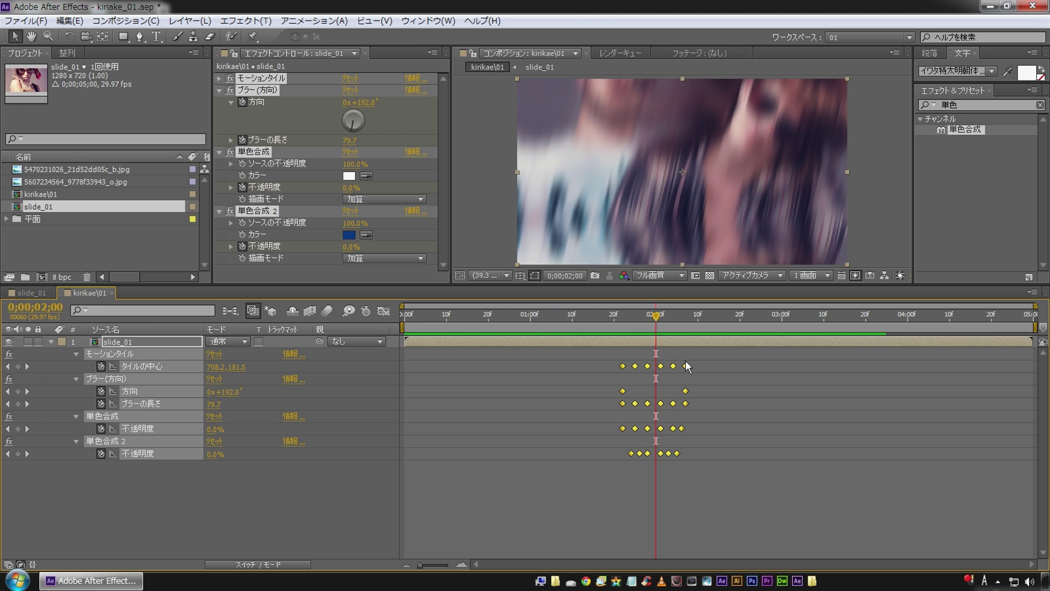
pyautogui.moveTo(689, 360); pyautogui.dragTo(693, 360)
pyautogui.click(629, 484)
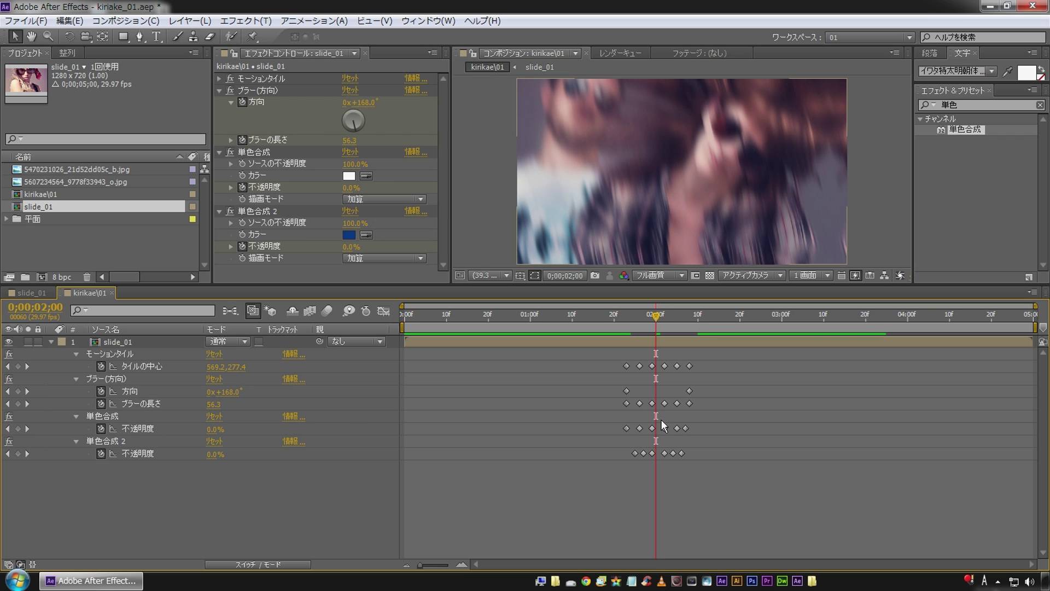
pyautogui.click(622, 317)
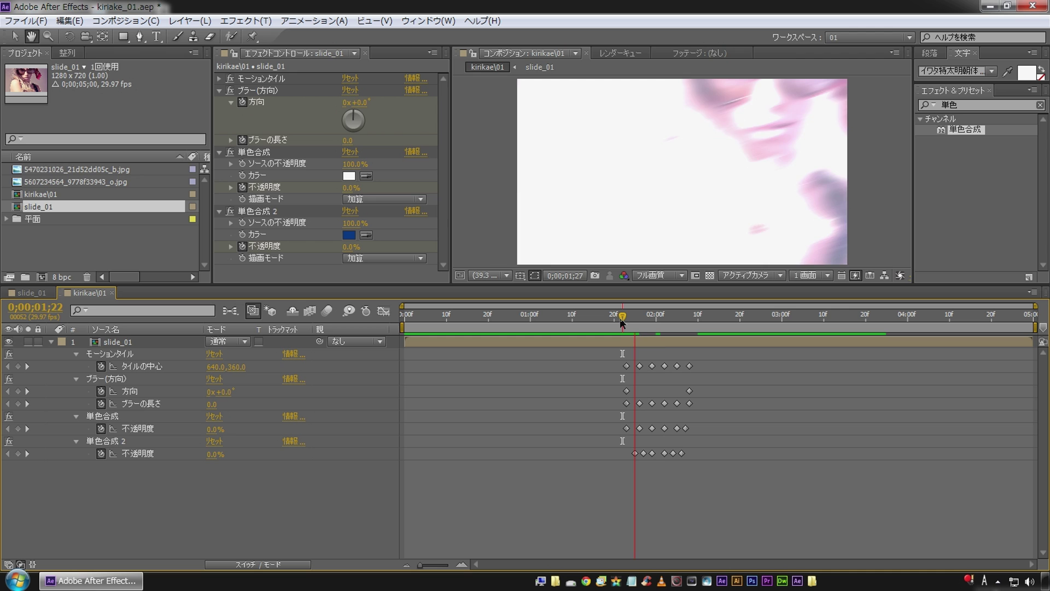